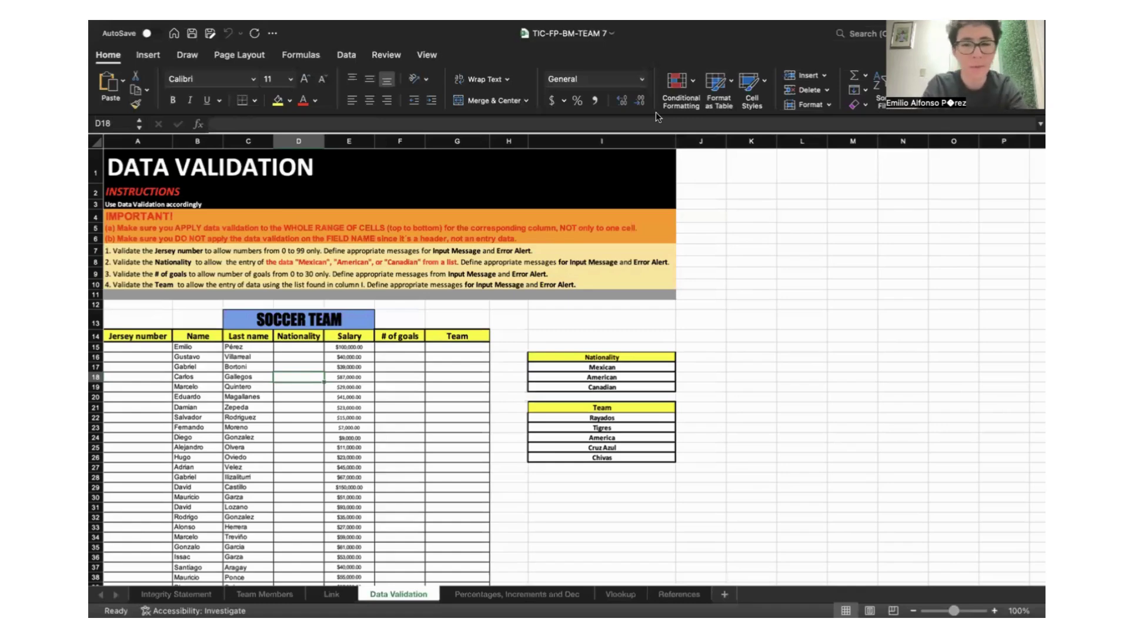
Select the Jersey number cells A15:A45 and start a data validation rule for them that allows whole numbers
{"action": "left_click_drag", "start_coordinate": [150, 347], "coordinate": [144, 567]}
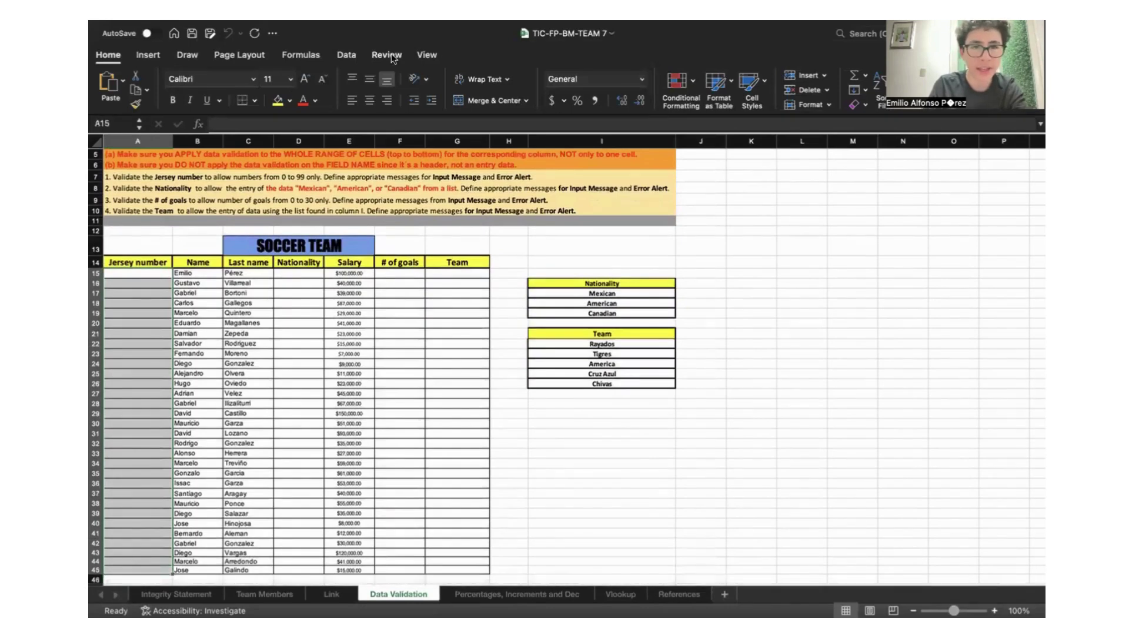
{"action": "left_click", "coordinate": [347, 55]}
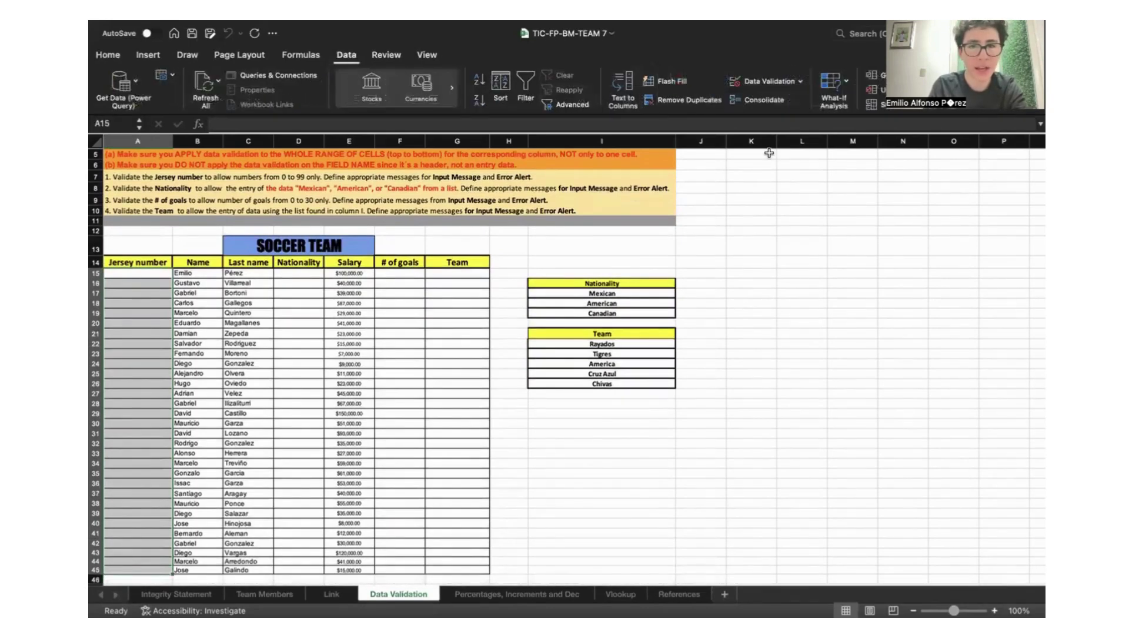
{"action": "left_click", "coordinate": [763, 80]}
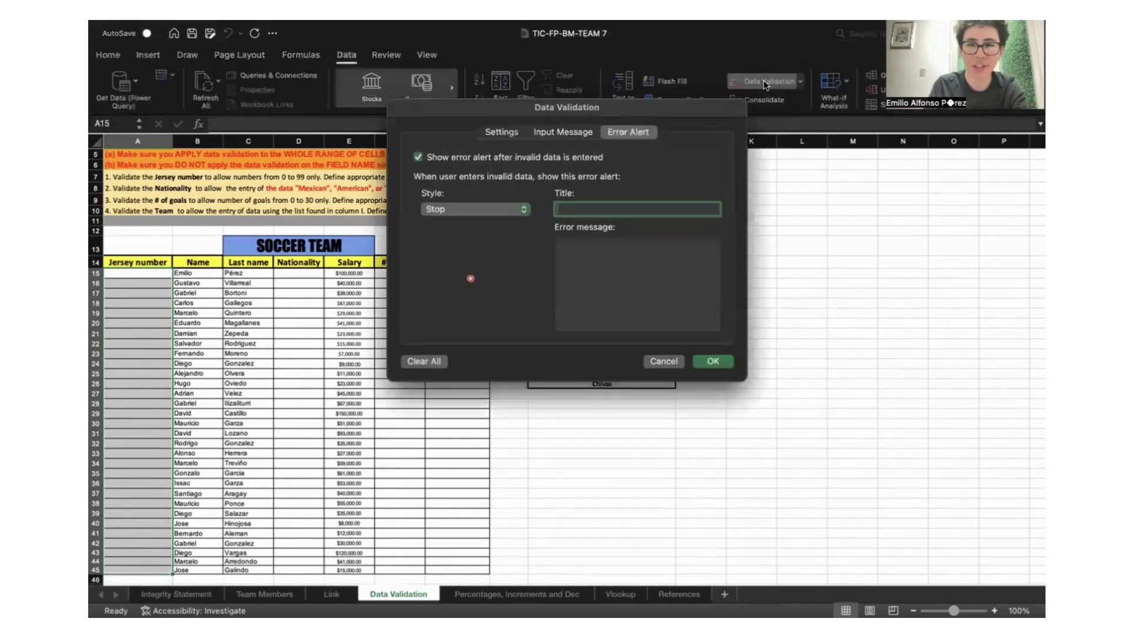
{"action": "left_click", "coordinate": [502, 133]}
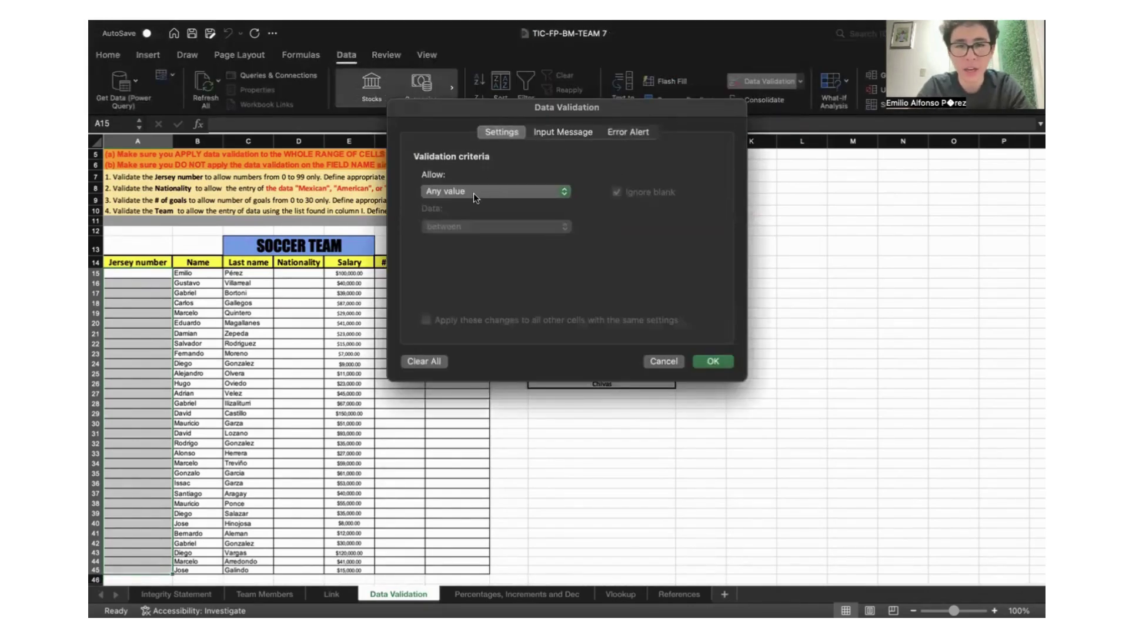
{"action": "left_click", "coordinate": [474, 192]}
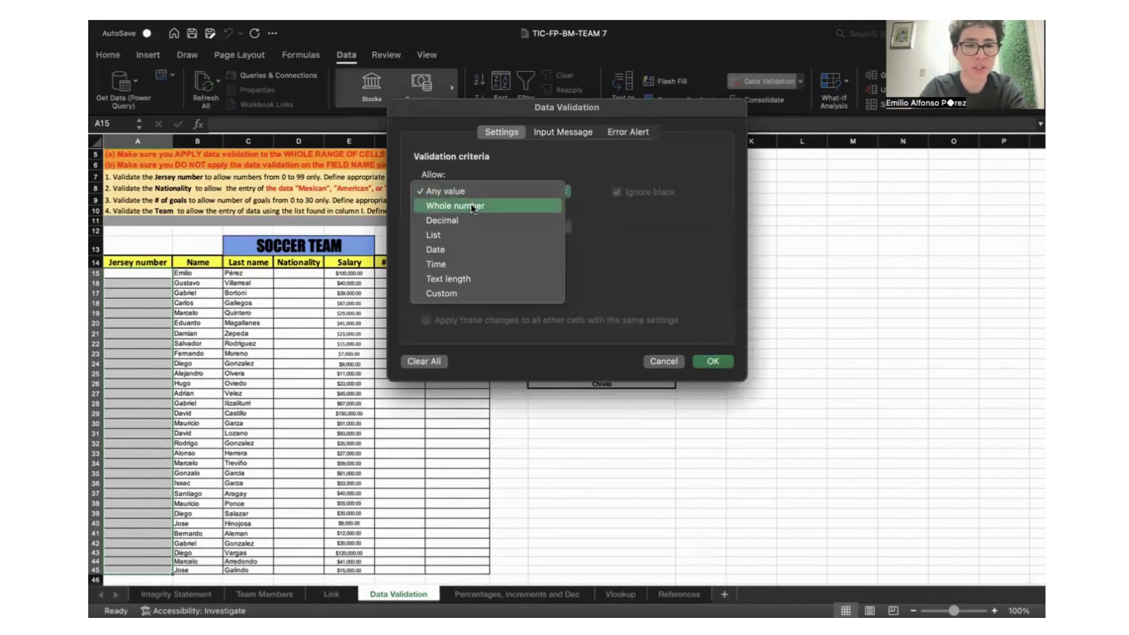
{"action": "left_click", "coordinate": [461, 189]}
{"action": "left_click_drag", "start_coordinate": [411, 107], "coordinate": [655, 125]}
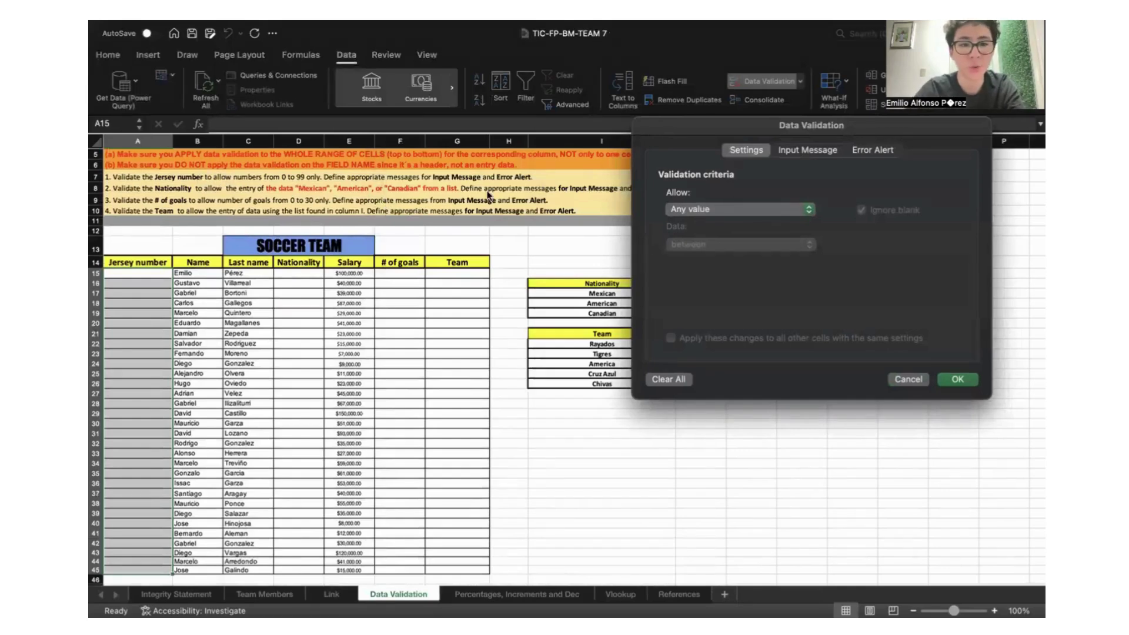
{"action": "left_click", "coordinate": [718, 207]}
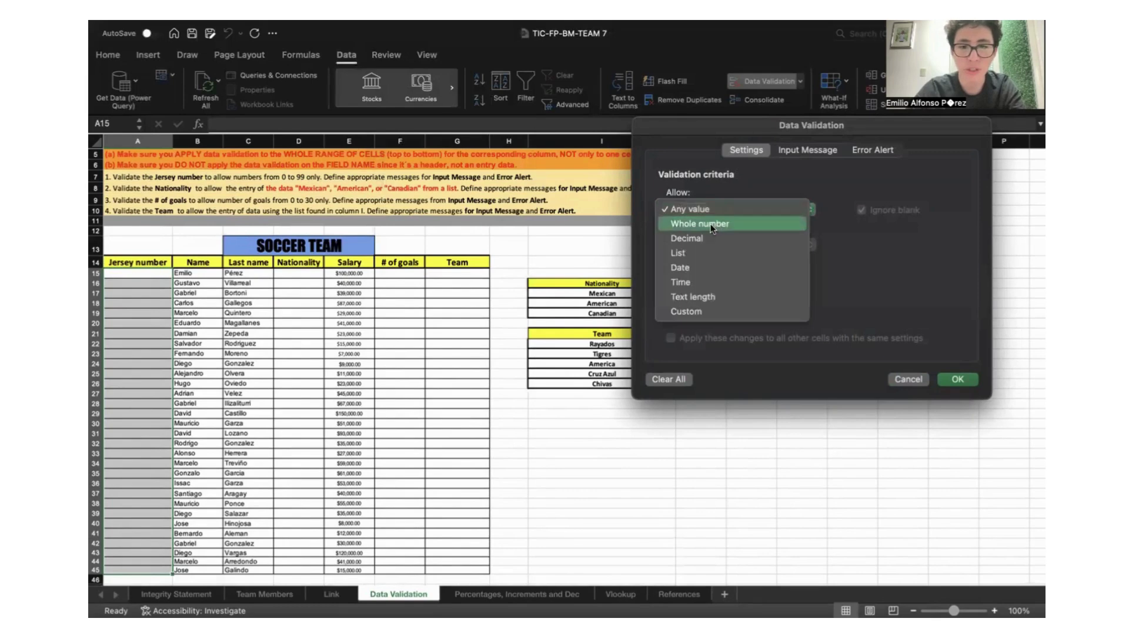
{"action": "left_click", "coordinate": [708, 226]}
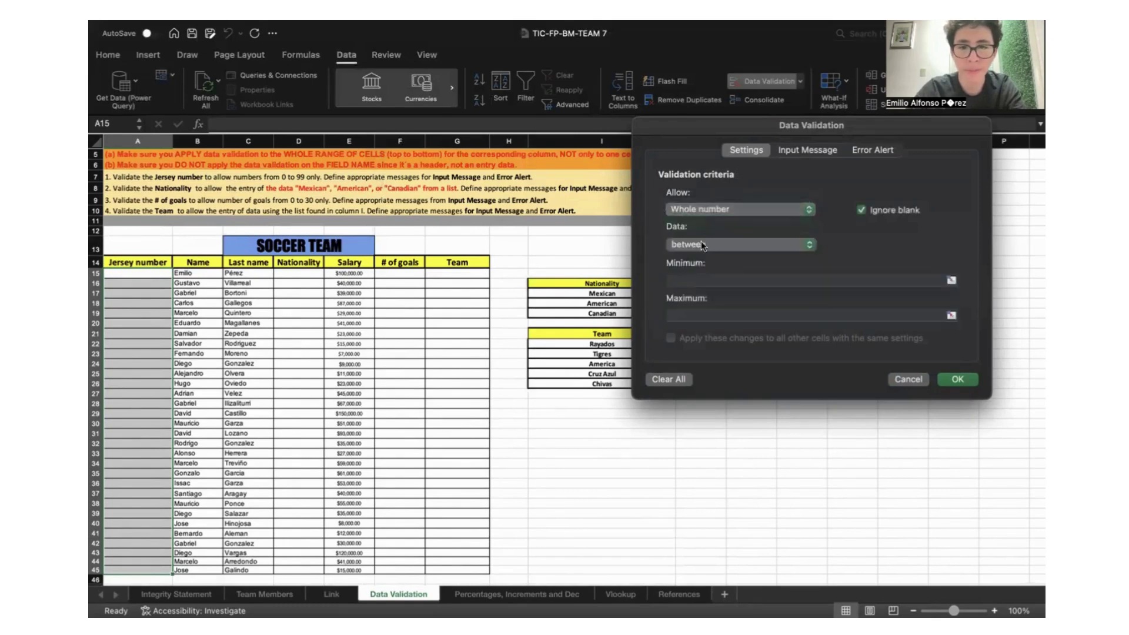
Limit the Jersey number rule to values between a minimum of 0 and a maximum of 99
{"action": "left_click", "coordinate": [697, 280]}
{"action": "type", "text": "0"}
{"action": "left_click", "coordinate": [693, 312]}
{"action": "type", "text": "9"}
Add the input message "Choose a number of jersey from 0 to 99" titled "Jersey Number" and apply the validation
{"action": "left_click", "coordinate": [807, 151]}
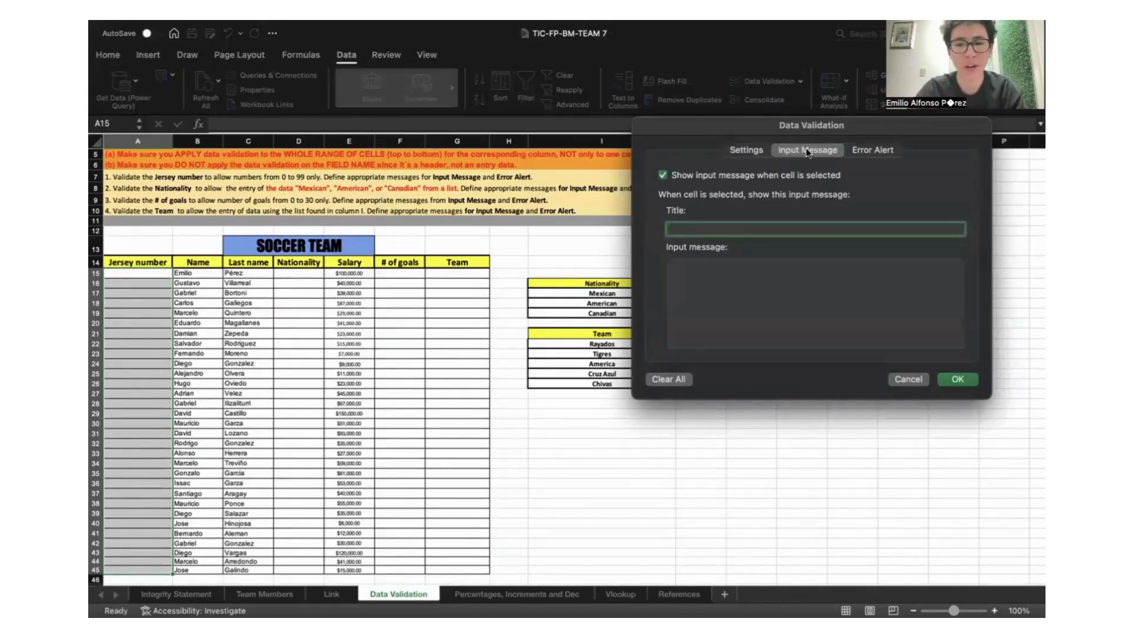
{"action": "type", "text": "Je"}
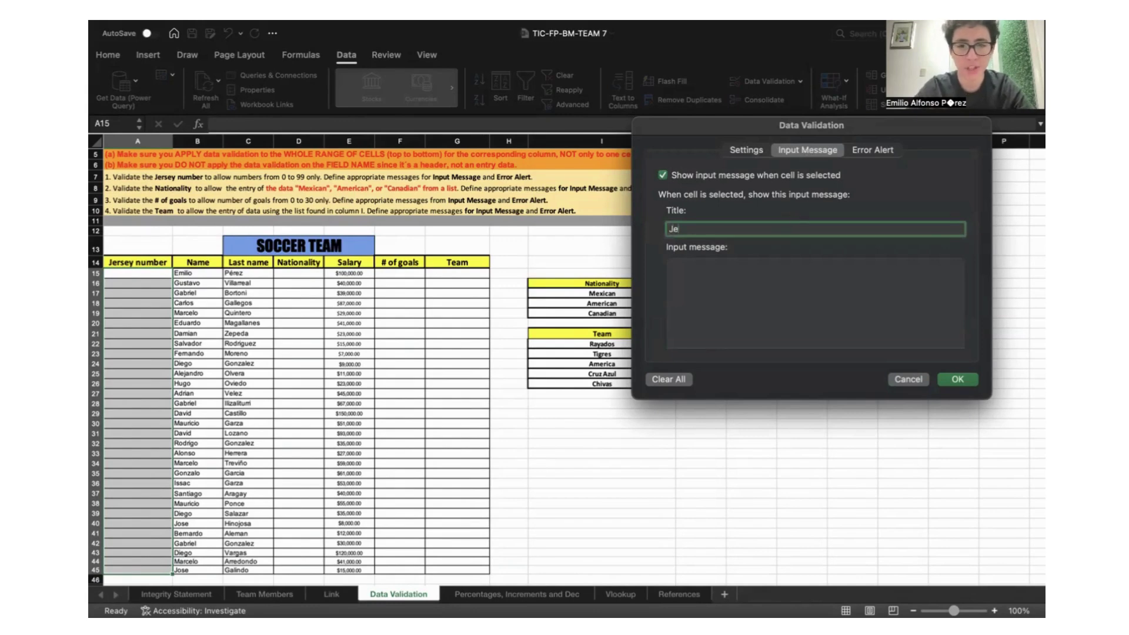
{"action": "type", "text": "rsey Number"}
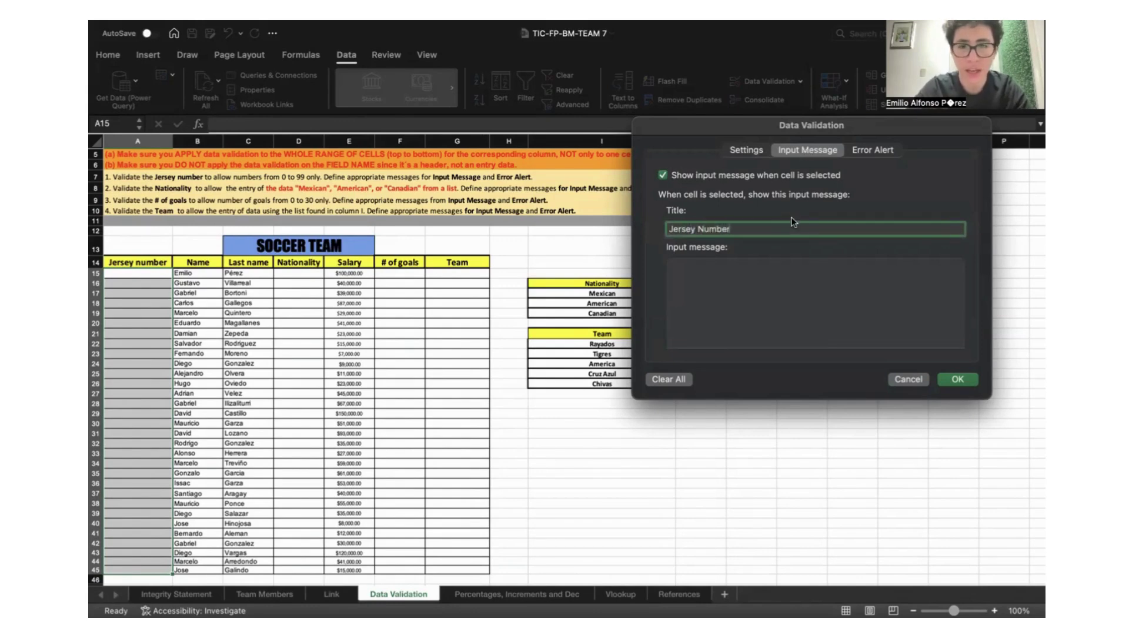
{"action": "left_click", "coordinate": [782, 275]}
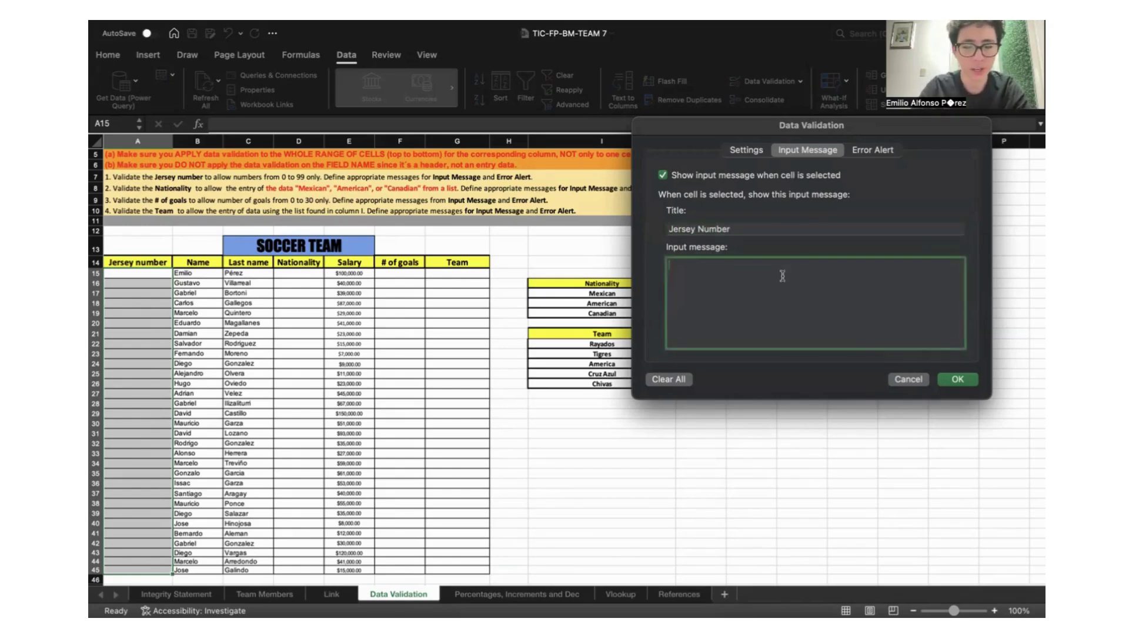
{"action": "type", "text": "Choose"}
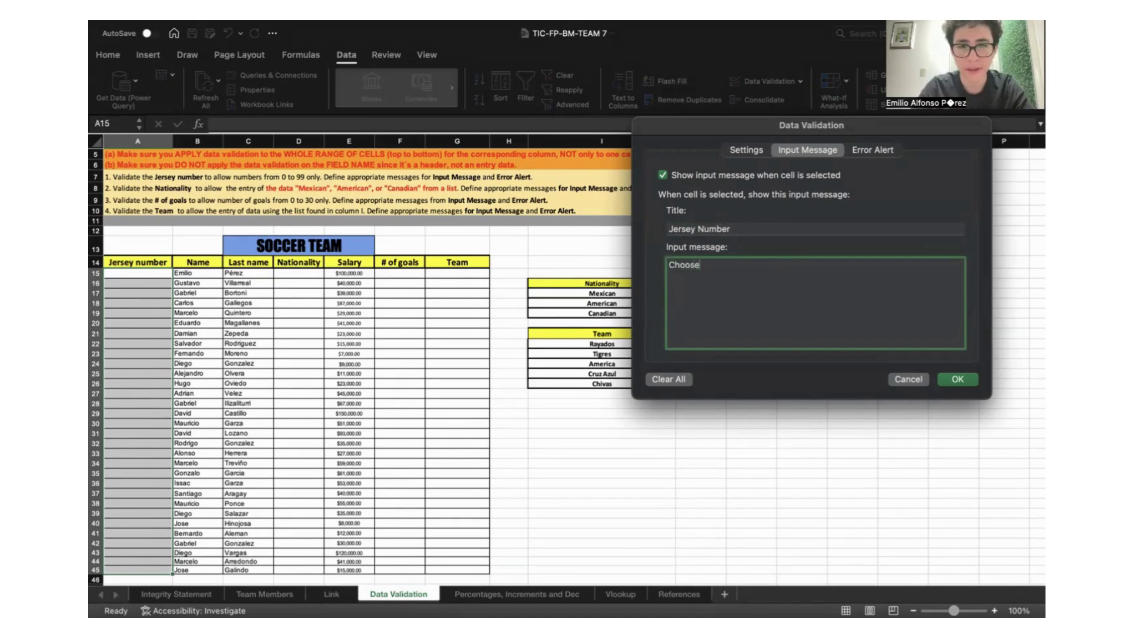
{"action": "type", "text": " a number of jersey from 0 to 9"}
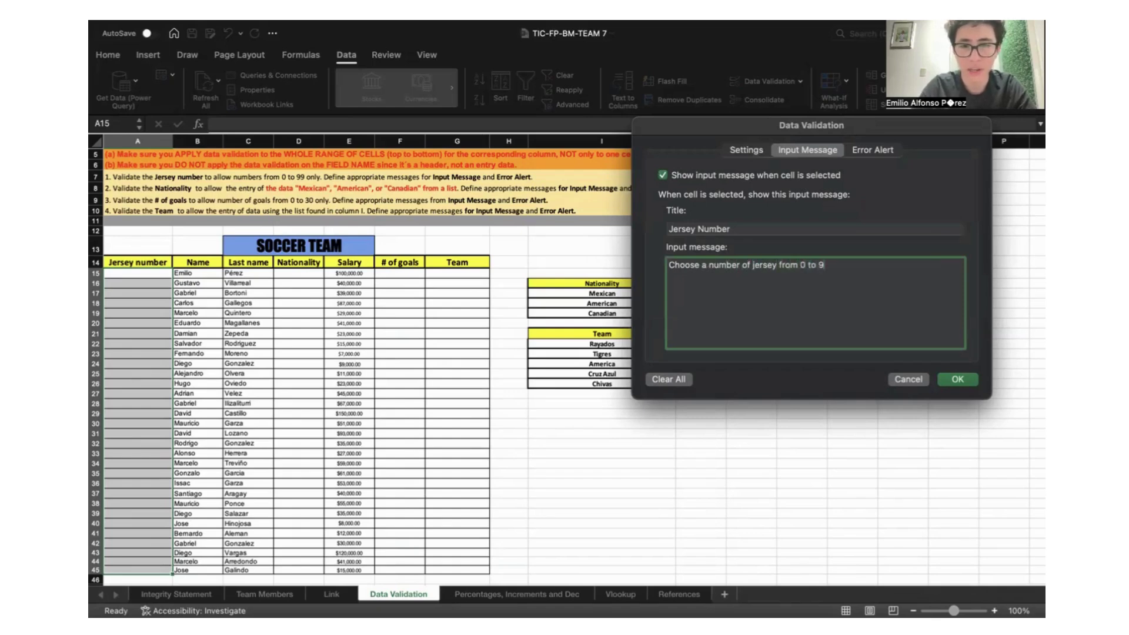
{"action": "left_click", "coordinate": [957, 379]}
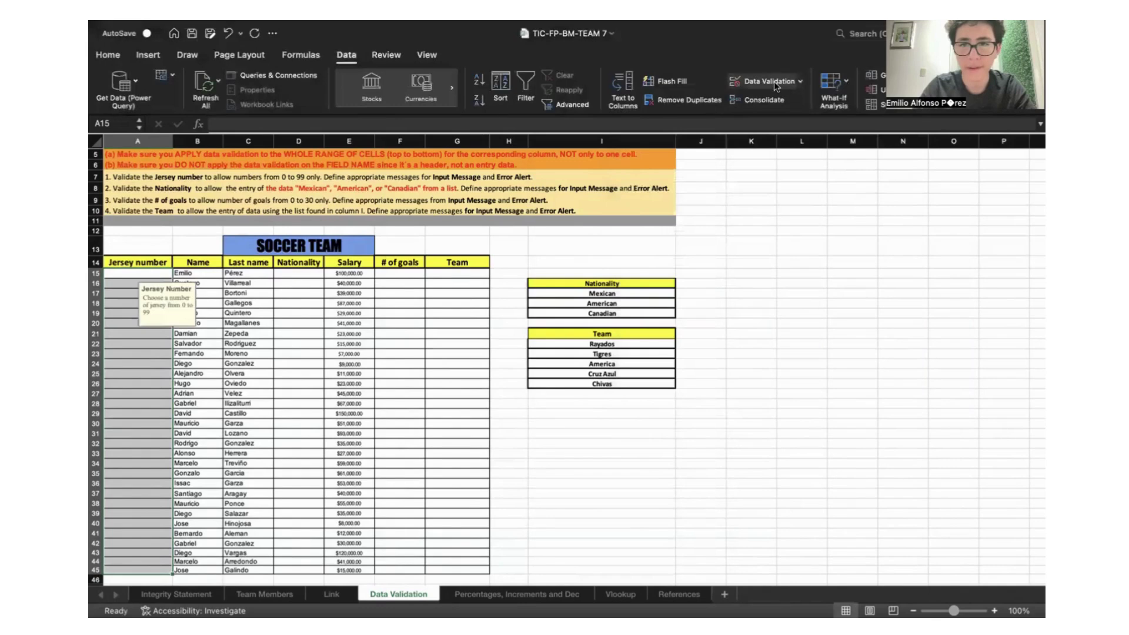
Give the Jersey number cells a Warning-style error alert titled "ERROR" with the message "TRY AGAIN"
{"action": "left_click", "coordinate": [774, 81]}
{"action": "left_click", "coordinate": [628, 132]}
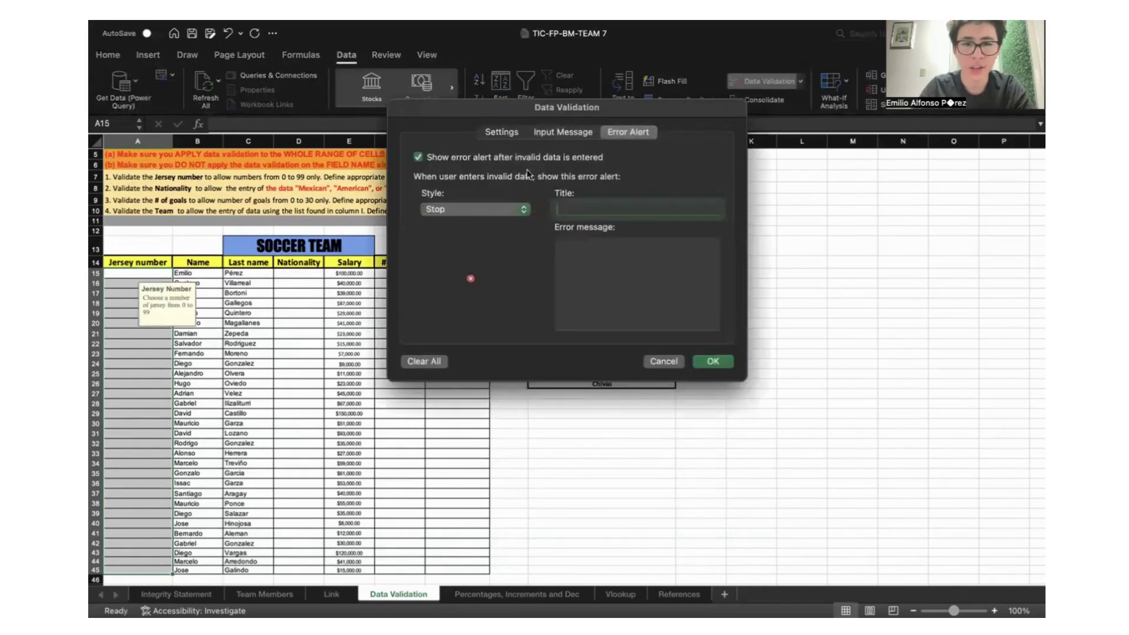
{"action": "left_click", "coordinate": [480, 209]}
{"action": "left_click", "coordinate": [464, 222]}
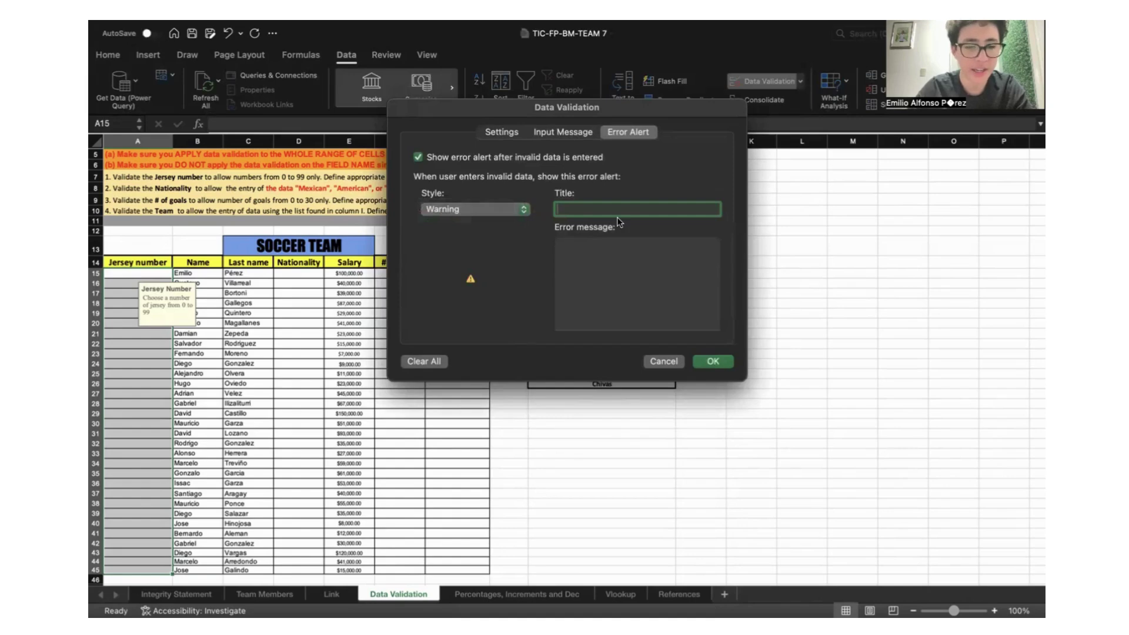
{"action": "type", "text": "ERROR"}
{"action": "left_click", "coordinate": [629, 273]}
{"action": "type", "text": "TRY AGAIN"}
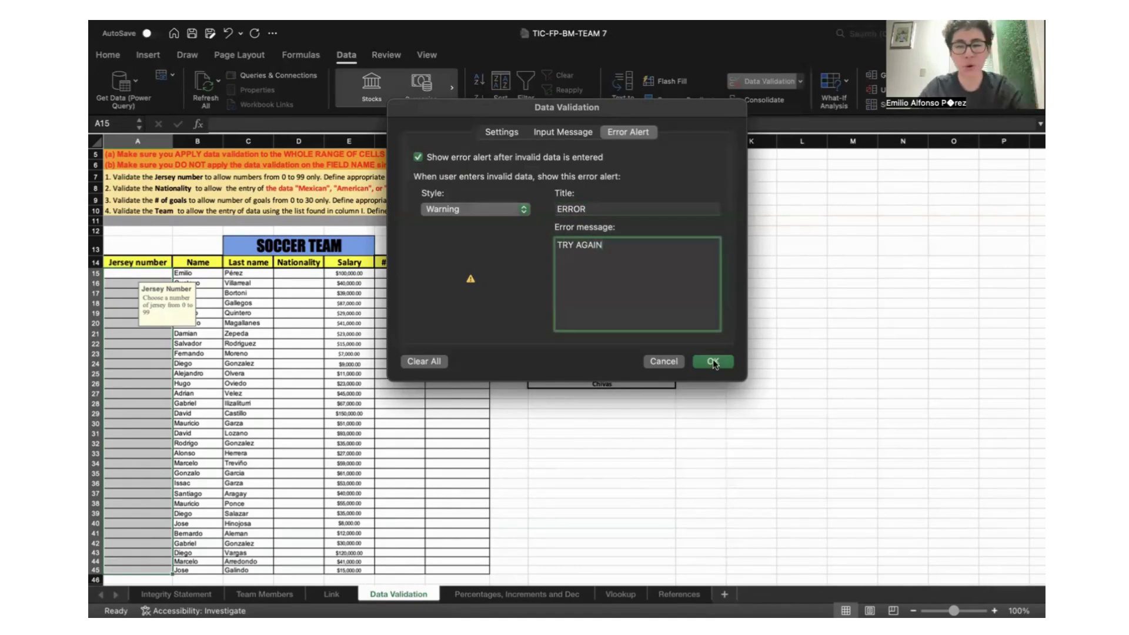
{"action": "left_click", "coordinate": [713, 362]}
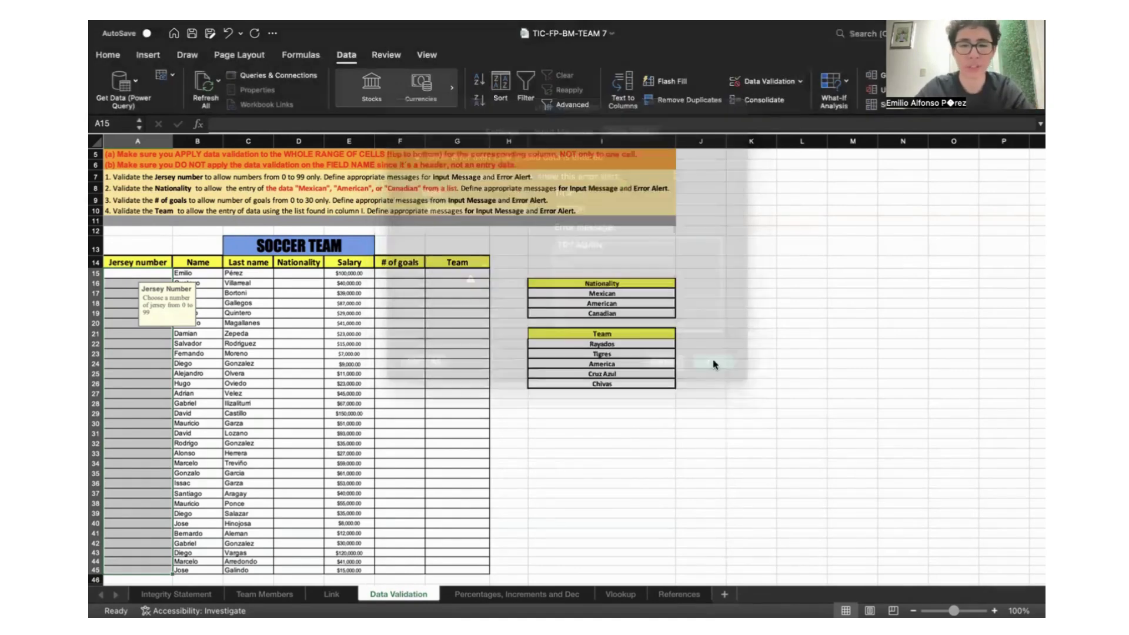
Restrict the Nationality cells D15:D45 to a list with I17:I19 as the source
{"action": "left_click", "coordinate": [302, 273]}
{"action": "left_click_drag", "start_coordinate": [310, 272], "coordinate": [309, 487]}
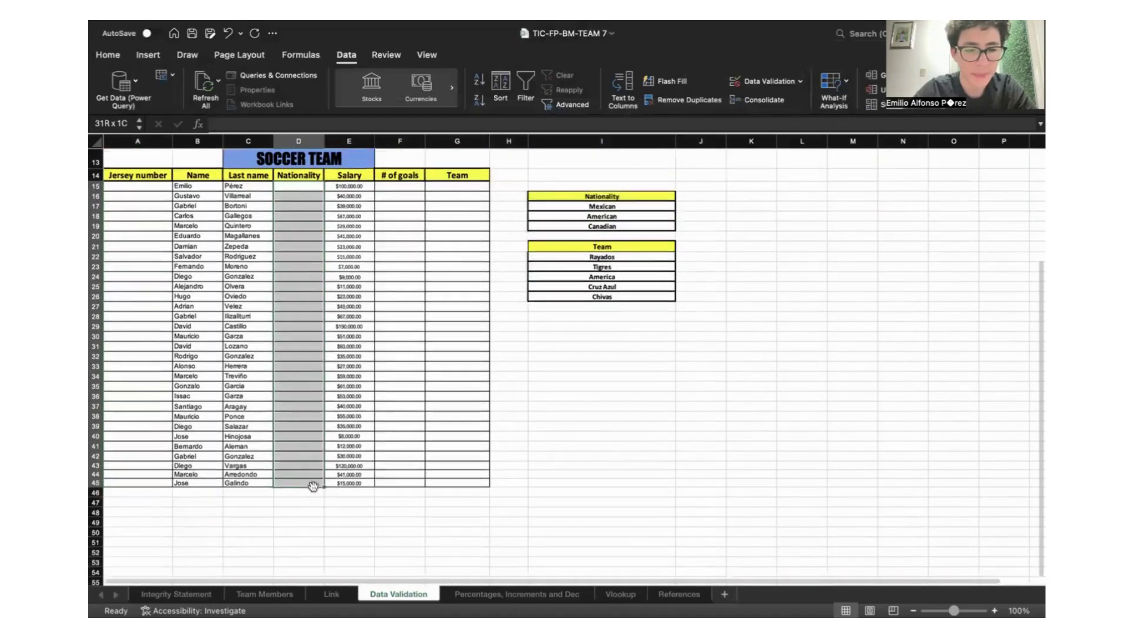
{"action": "scroll", "coordinate": [344, 414], "scroll_direction": "up", "scroll_amount": 5}
{"action": "left_click", "coordinate": [768, 83]}
{"action": "left_click", "coordinate": [503, 132]}
{"action": "left_click", "coordinate": [497, 197]}
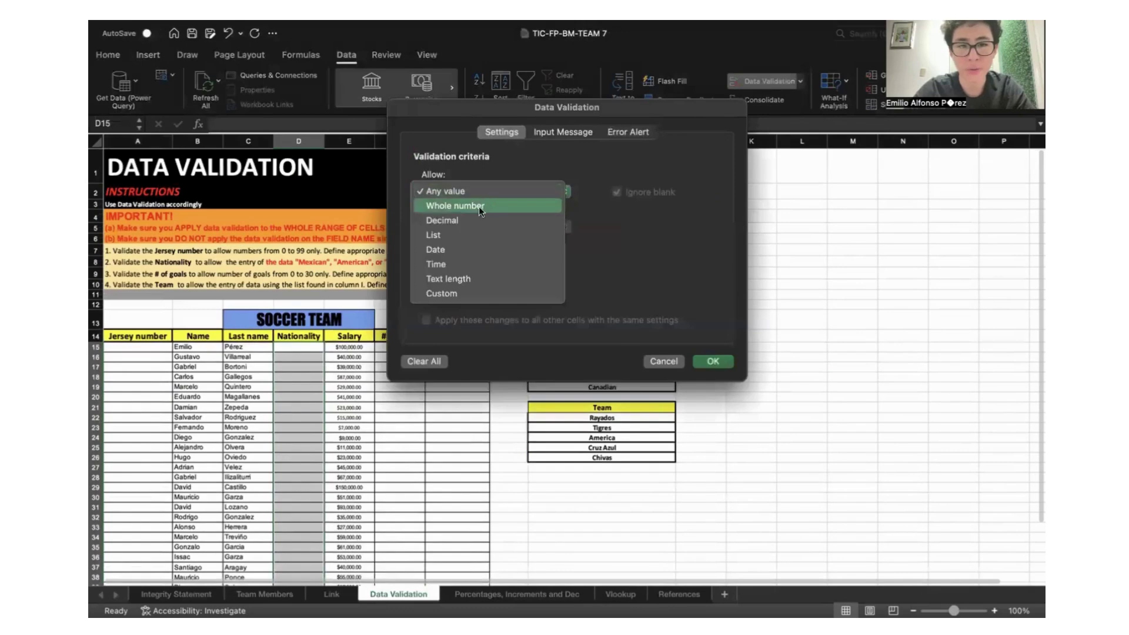
{"action": "left_click", "coordinate": [461, 235]}
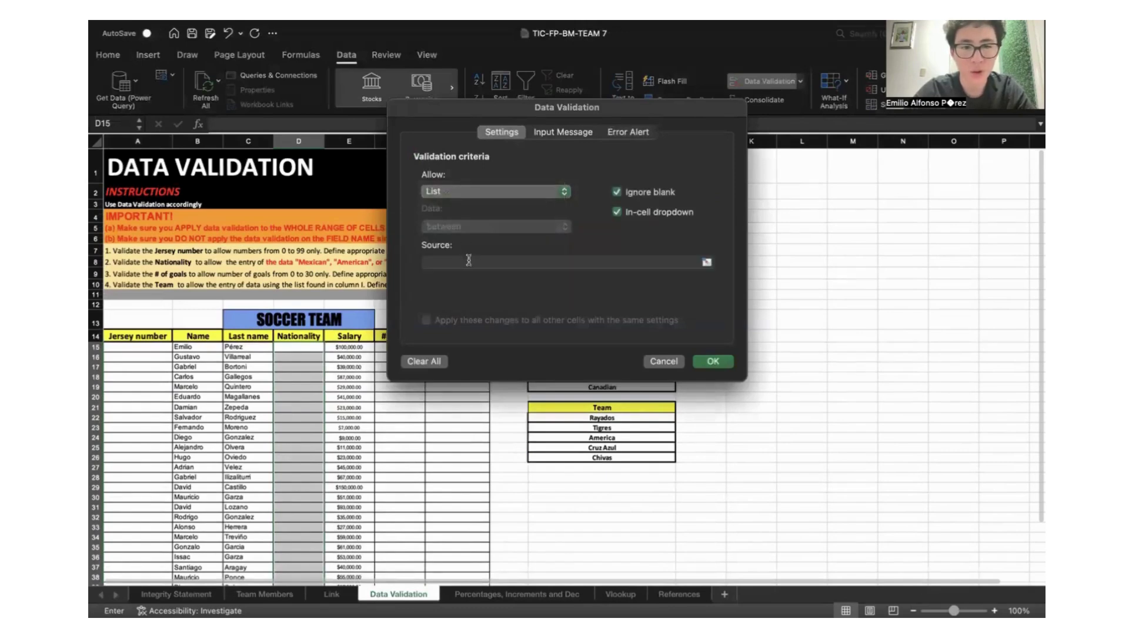
{"action": "left_click", "coordinate": [465, 261]}
{"action": "left_click_drag", "start_coordinate": [605, 108], "coordinate": [342, 110]}
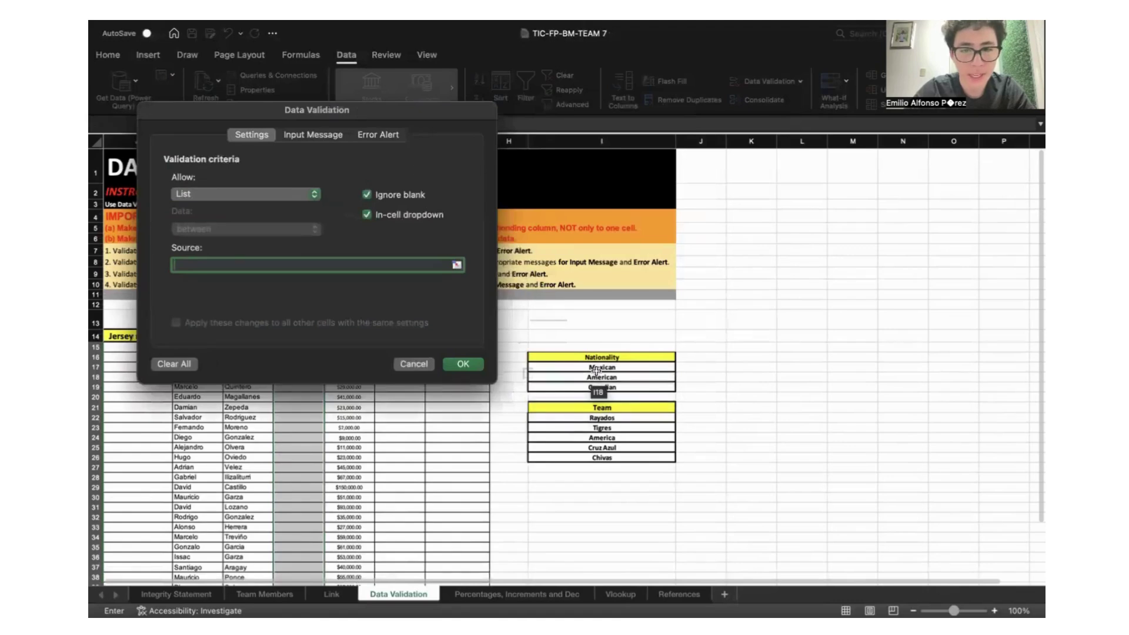
{"action": "left_click_drag", "start_coordinate": [596, 370], "coordinate": [600, 391]}
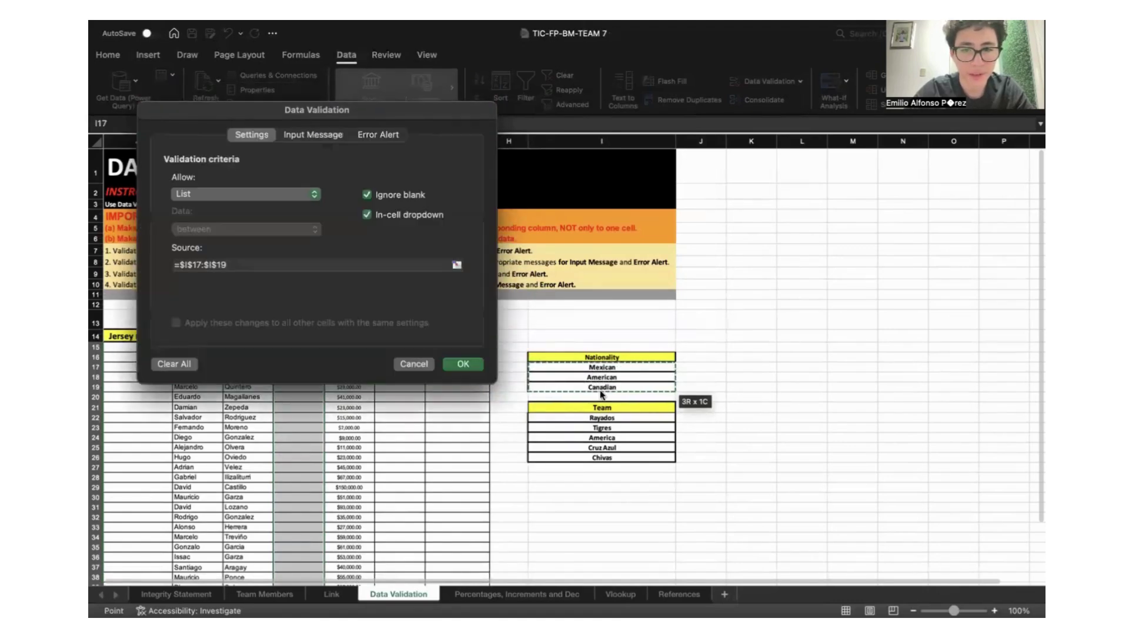
{"action": "left_click", "coordinate": [460, 362]}
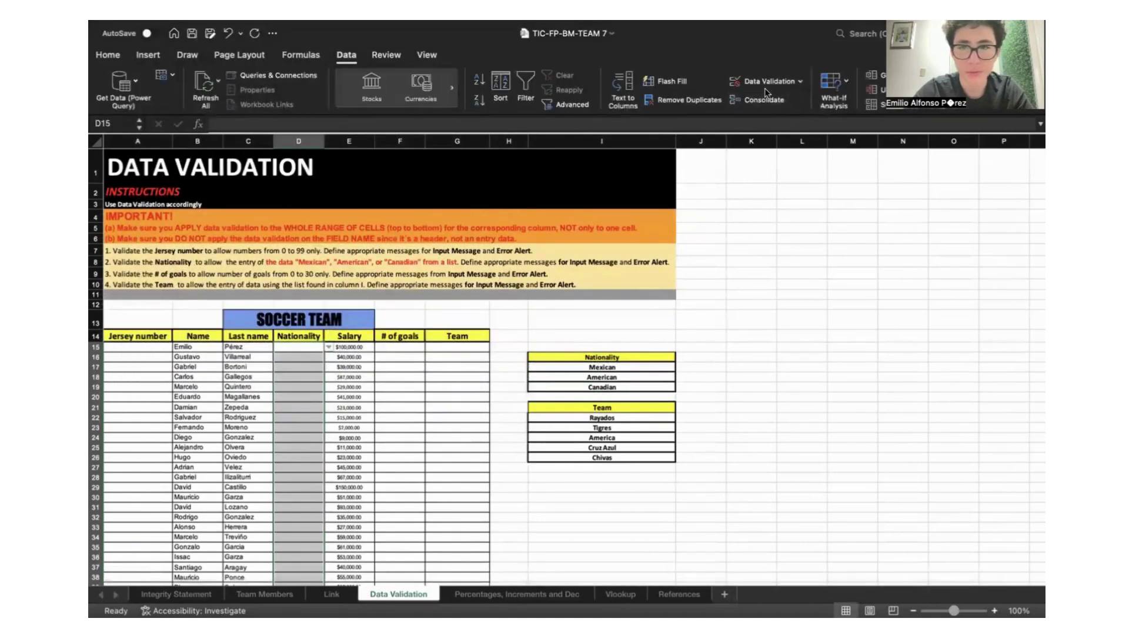
Add the input message "Choose only one nationlity" titled "Nationality" to the Nationality cells
{"action": "left_click", "coordinate": [764, 82]}
{"action": "left_click", "coordinate": [539, 132]}
{"action": "type", "text": "National"}
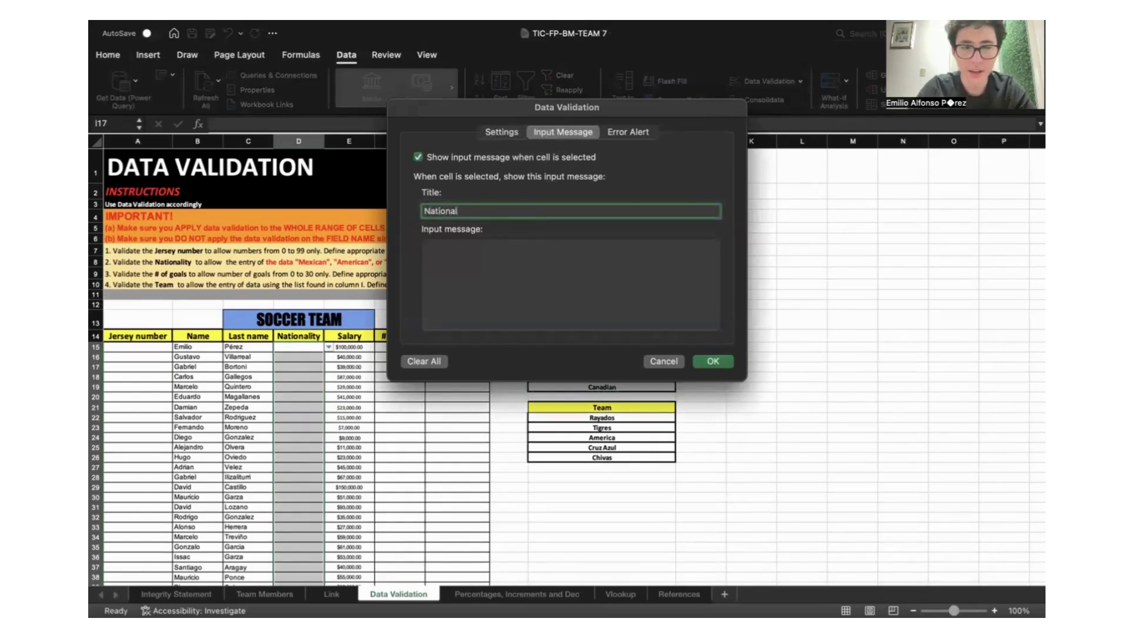
{"action": "type", "text": "y"}
{"action": "key", "text": "BackSpace"}
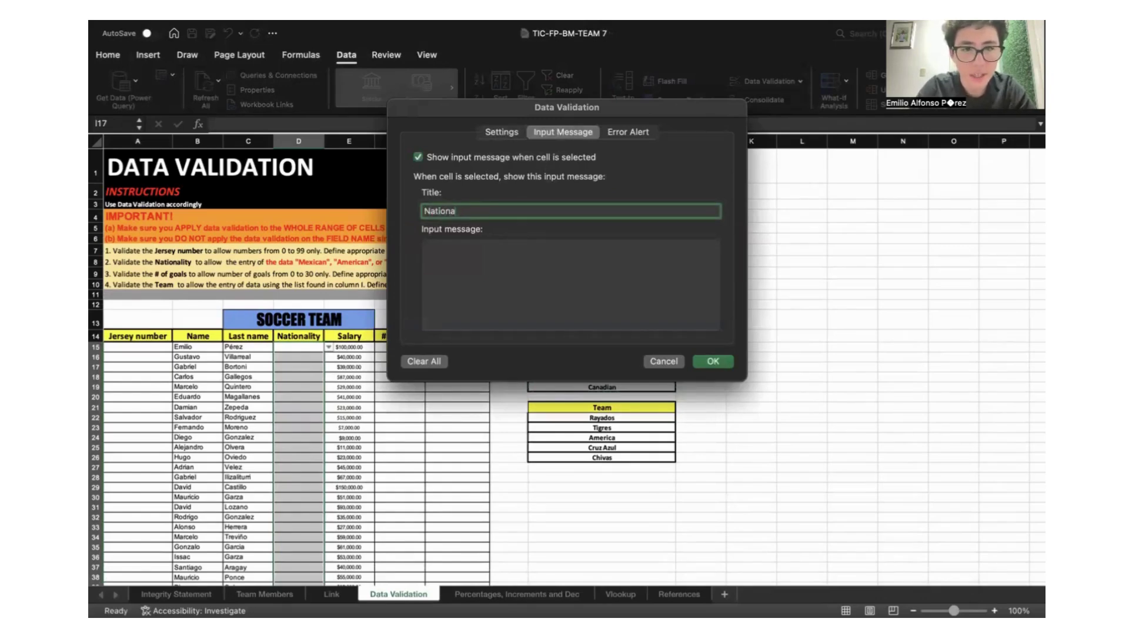
{"action": "left_click", "coordinate": [509, 272]}
{"action": "type", "text": "Choose only on"}
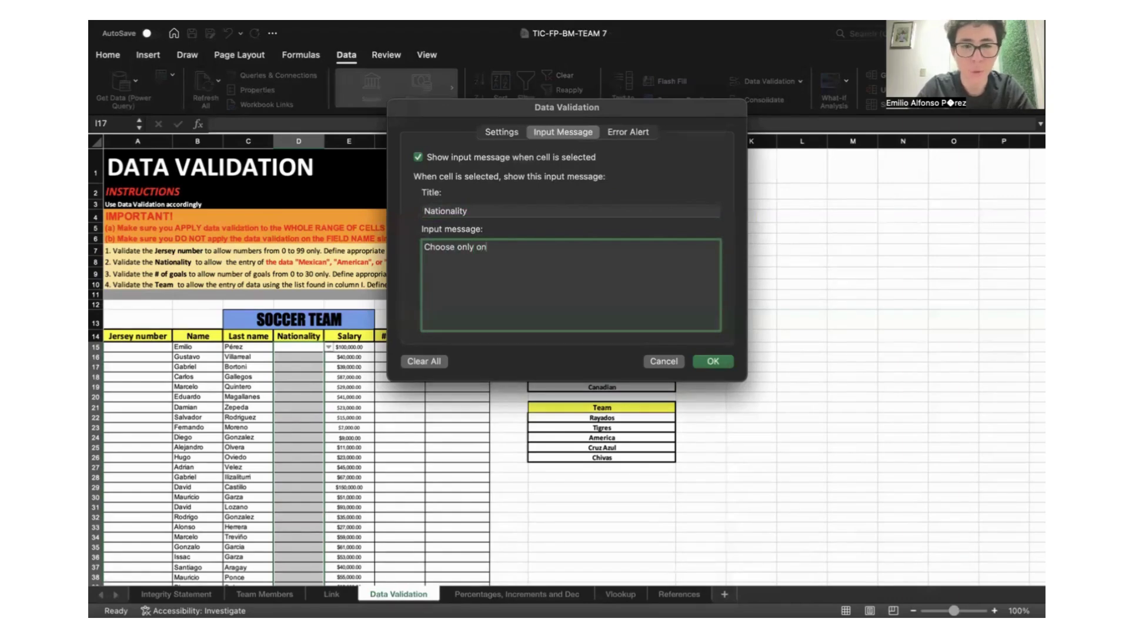
{"action": "type", "text": "e nationla"}
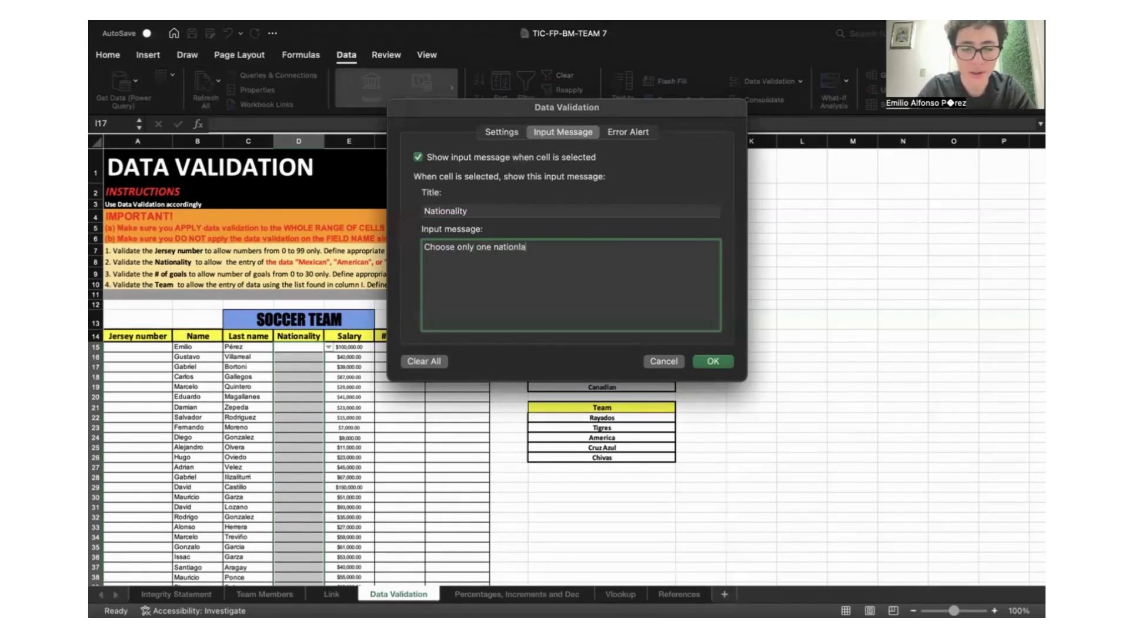
{"action": "key", "text": "BackSpace"}
{"action": "type", "text": "ity"}
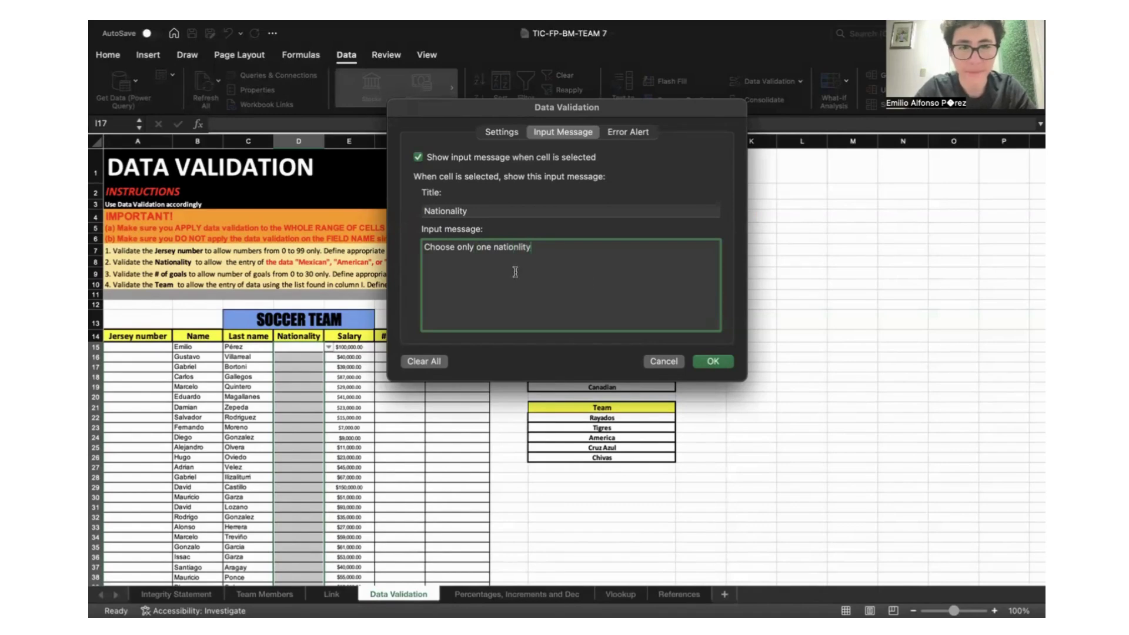
{"action": "left_click", "coordinate": [713, 361]}
Give the Nationality cells a Warning-style error alert titled "ERROR" with the message "TRY AGAIN"
{"action": "left_click", "coordinate": [749, 82]}
{"action": "left_click", "coordinate": [621, 132]}
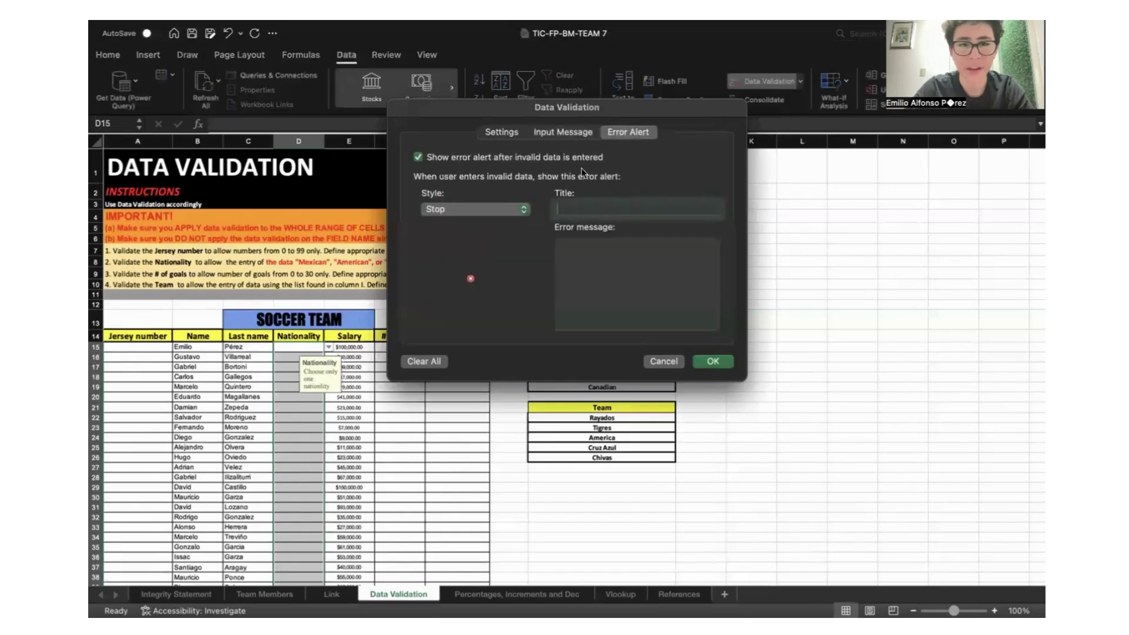
{"action": "left_click", "coordinate": [515, 207]}
{"action": "left_click", "coordinate": [497, 225]}
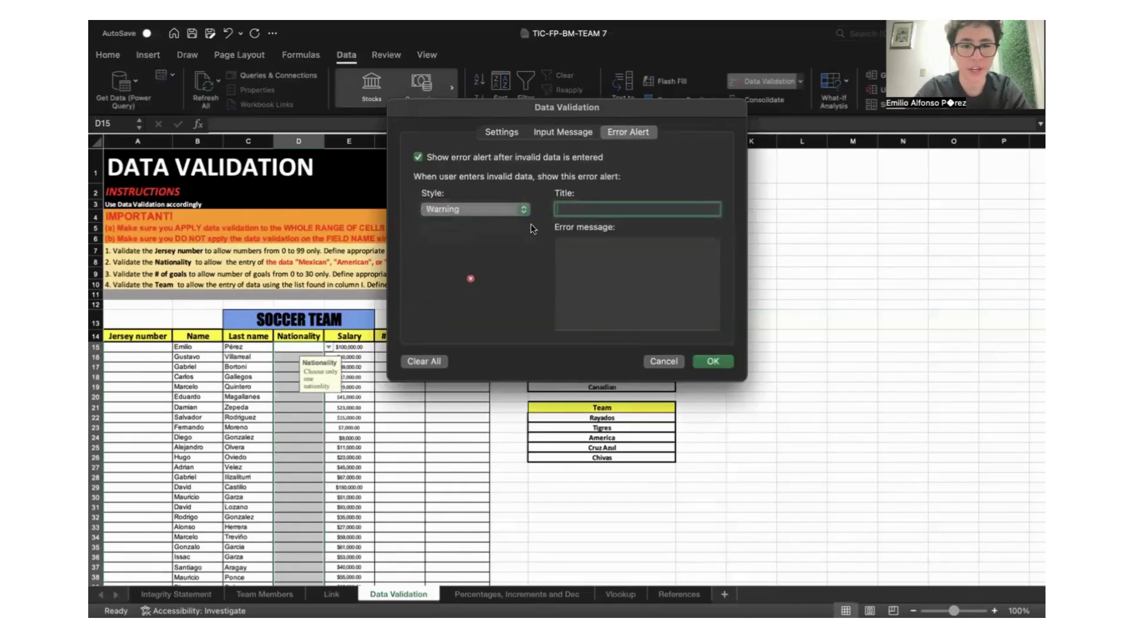
{"action": "type", "text": "ERROR"}
{"action": "left_click", "coordinate": [590, 256]}
{"action": "type", "text": "TRY AGAIN"}
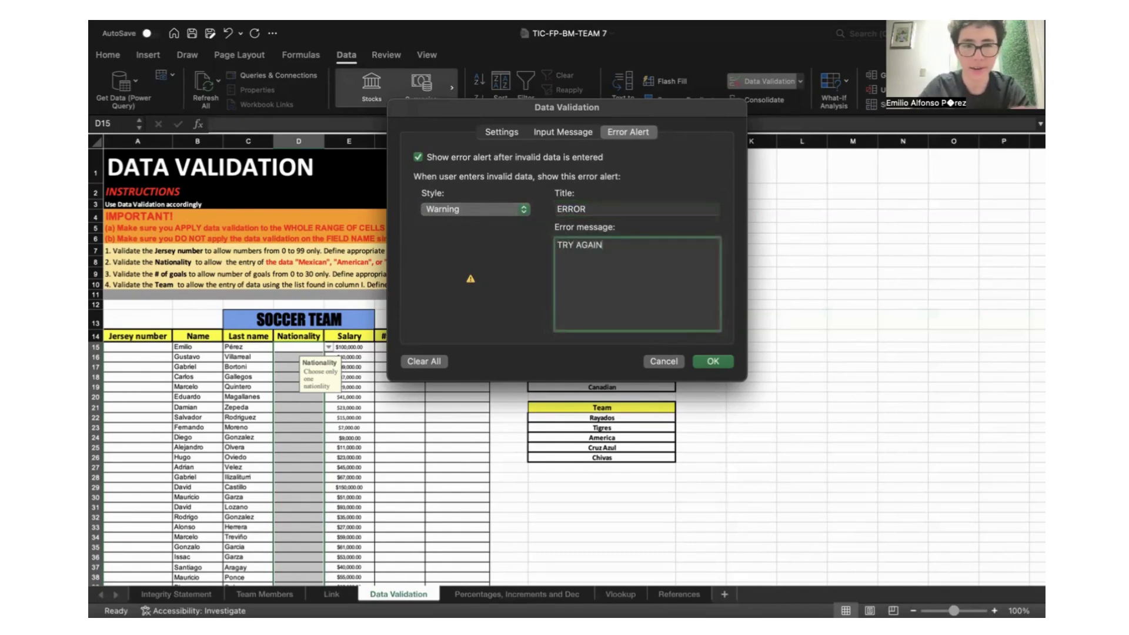
{"action": "left_click", "coordinate": [713, 361]}
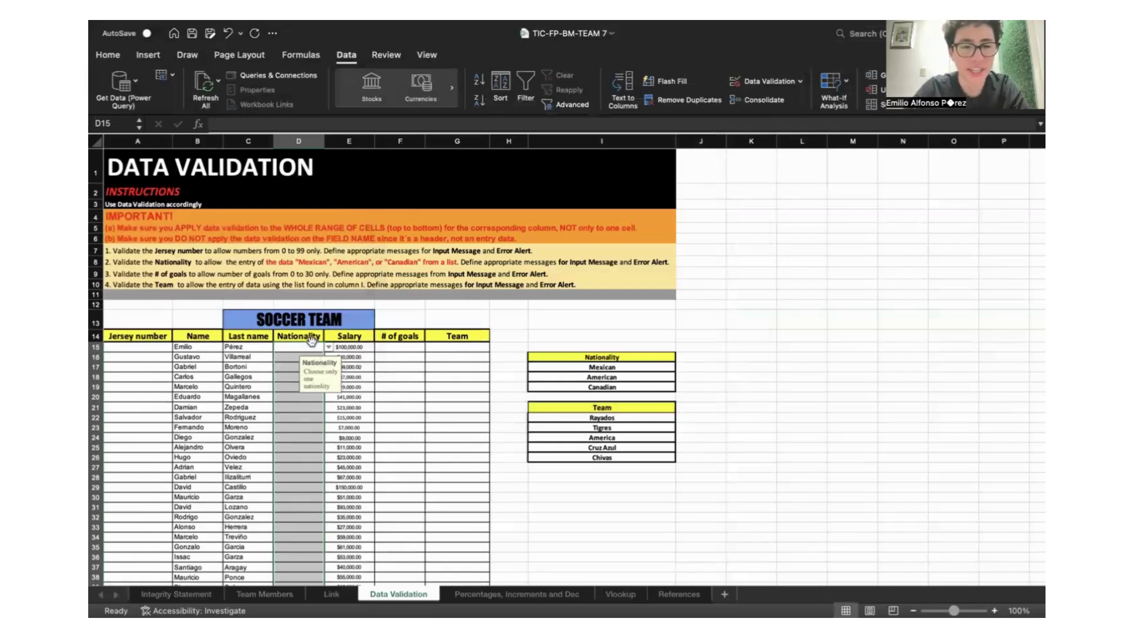
Enter jersey number 99 in A15, then test the validation by trying 150 in A16 and rejecting the invalid entry
{"action": "left_click", "coordinate": [159, 351]}
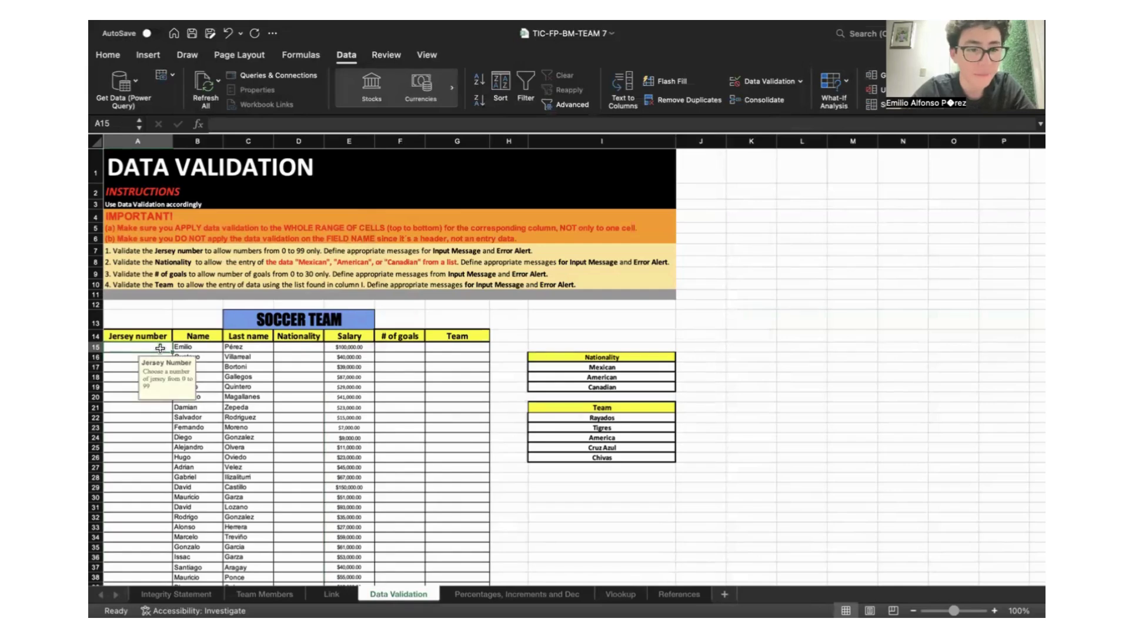
{"action": "type", "text": "99"}
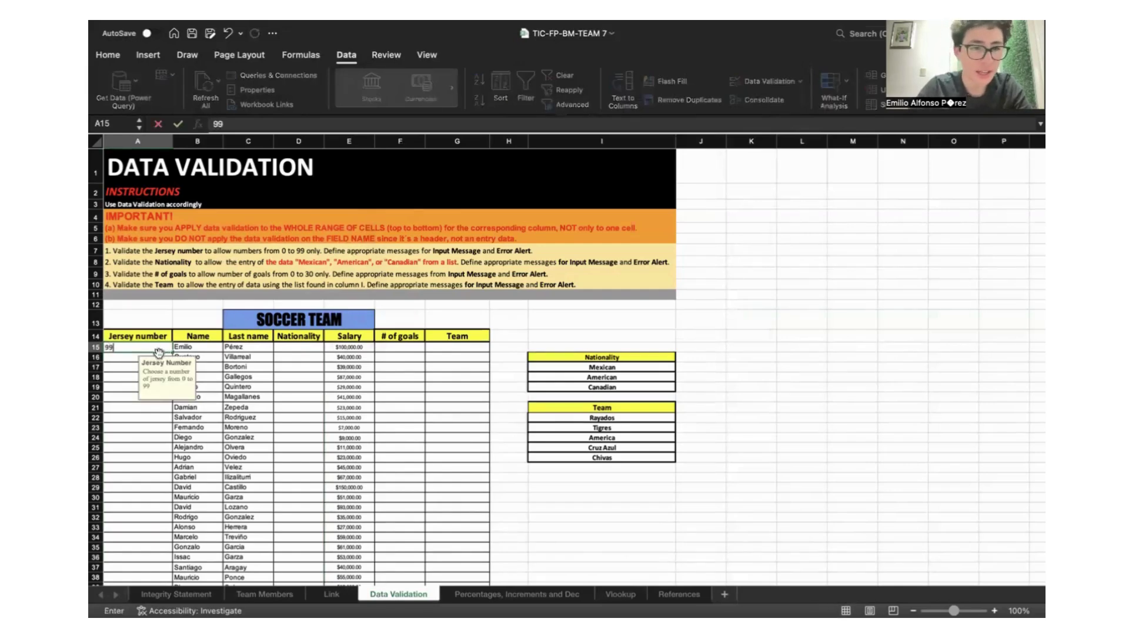
{"action": "key", "text": "Return"}
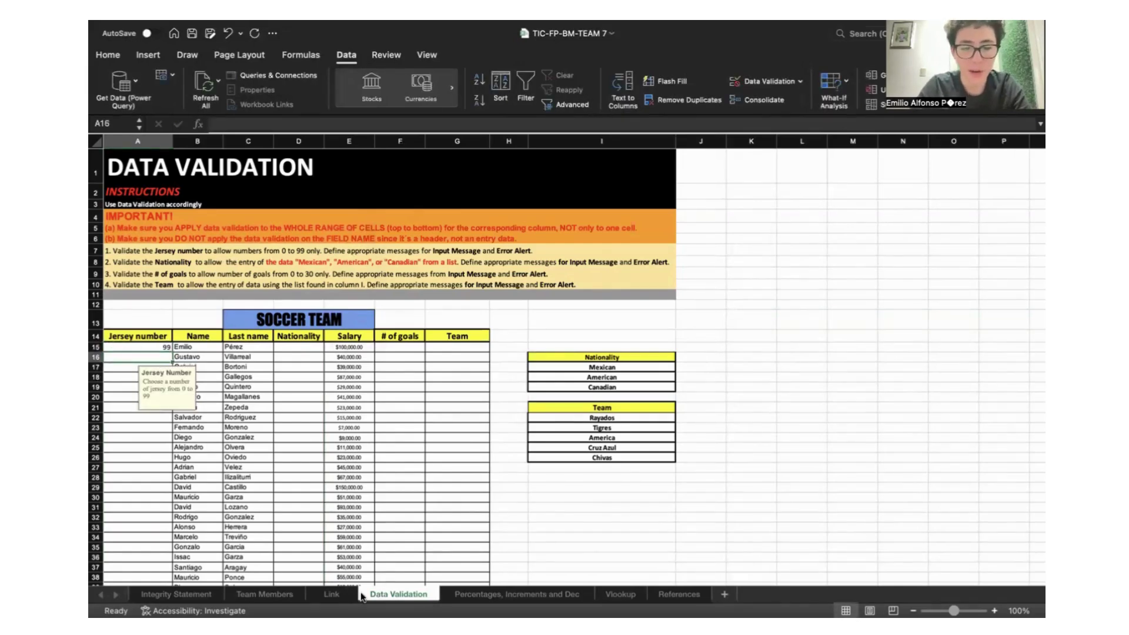
{"action": "type", "text": "150"}
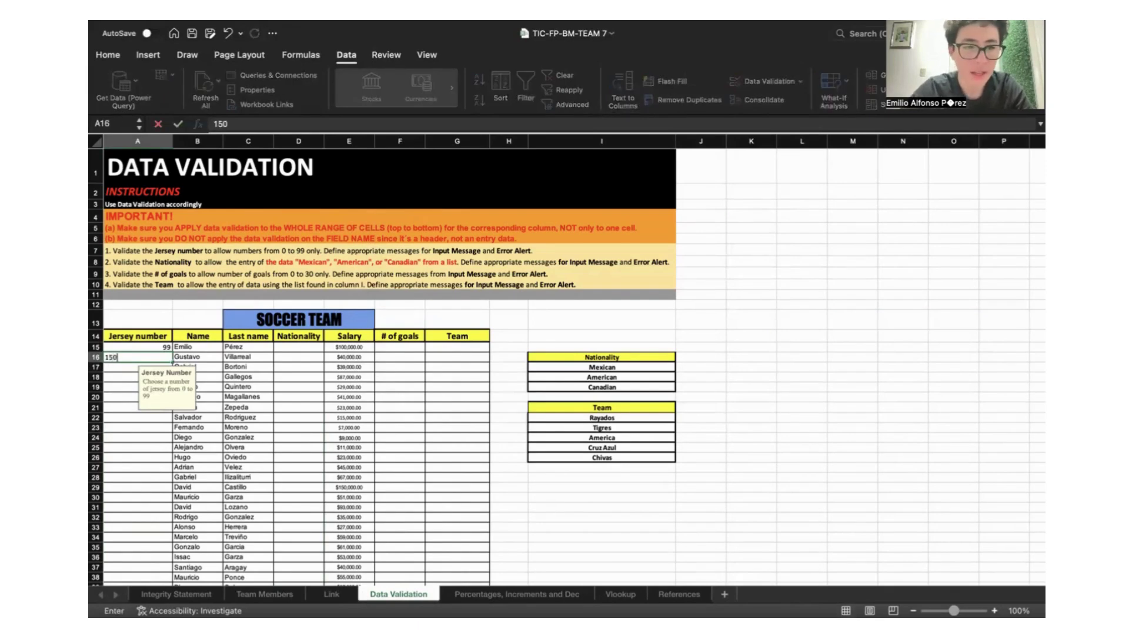
{"action": "key", "text": "Return"}
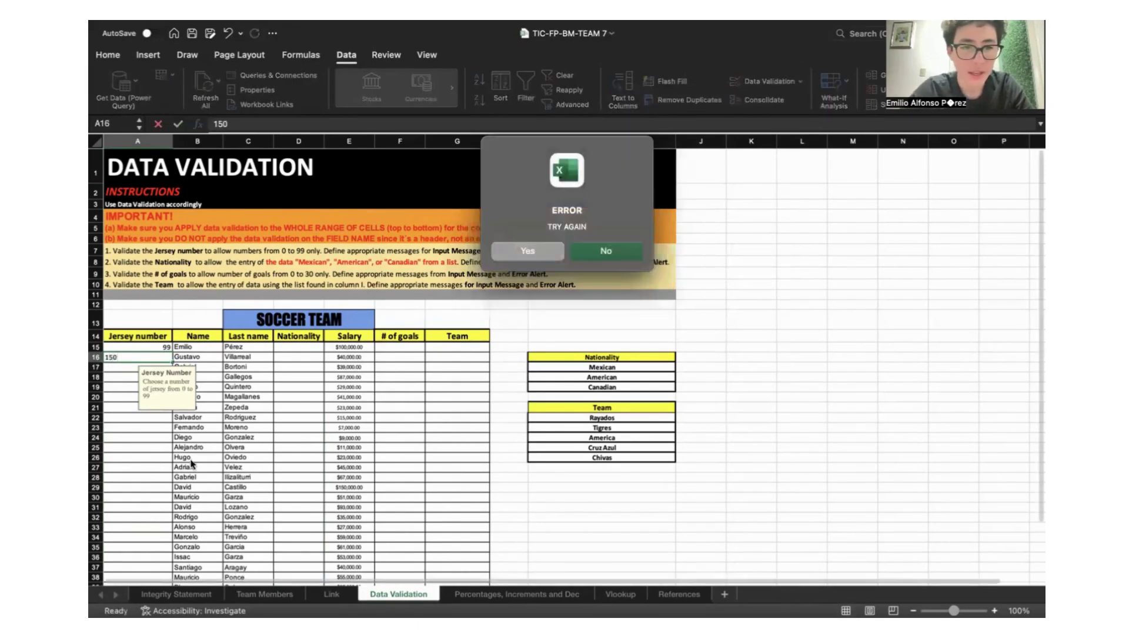
{"action": "left_click", "coordinate": [628, 254]}
Enter jersey number 30 in A16 and 50 in A17
{"action": "type", "text": "30"}
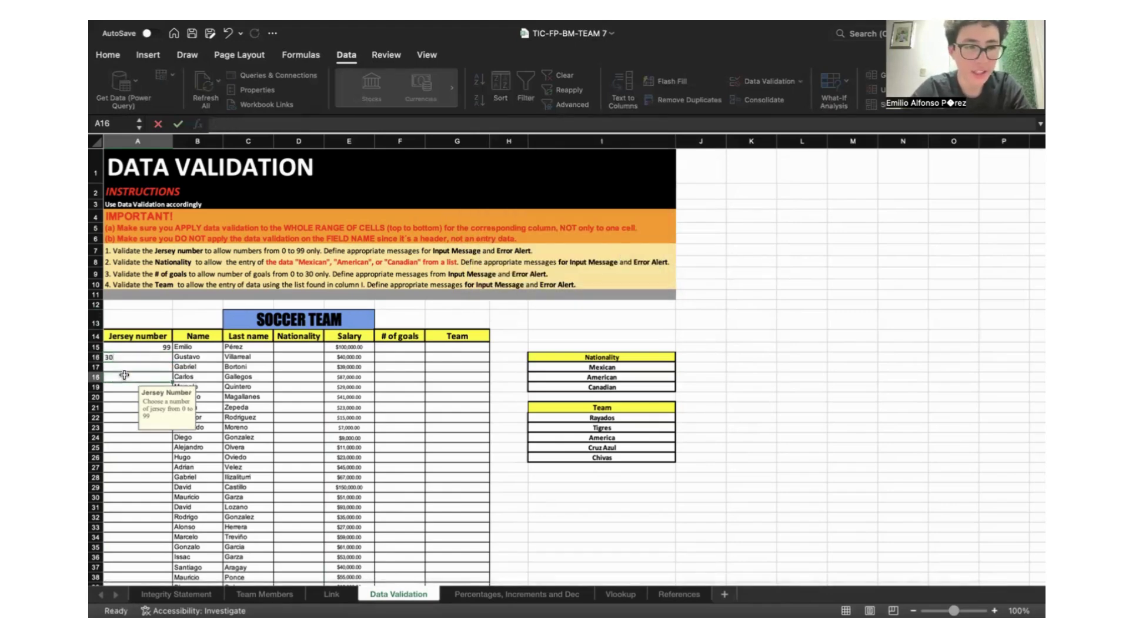
{"action": "left_click", "coordinate": [124, 368]}
{"action": "type", "text": "50"}
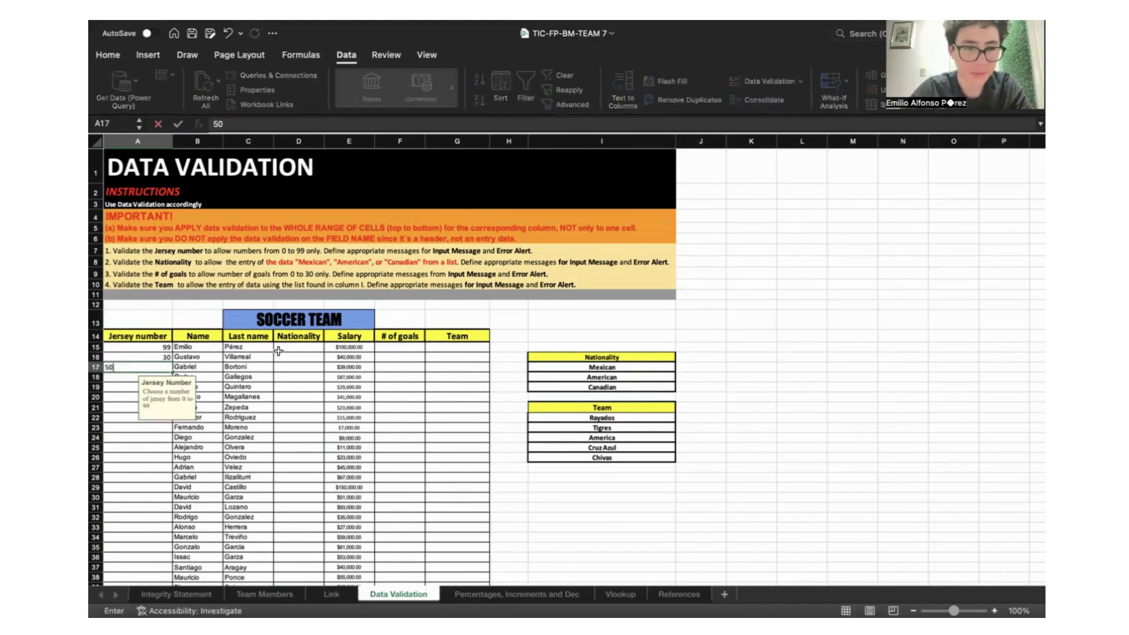
Fill the first three Nationality cells from D15 down with Mexican from the list, Canadian and American
{"action": "left_click", "coordinate": [301, 346]}
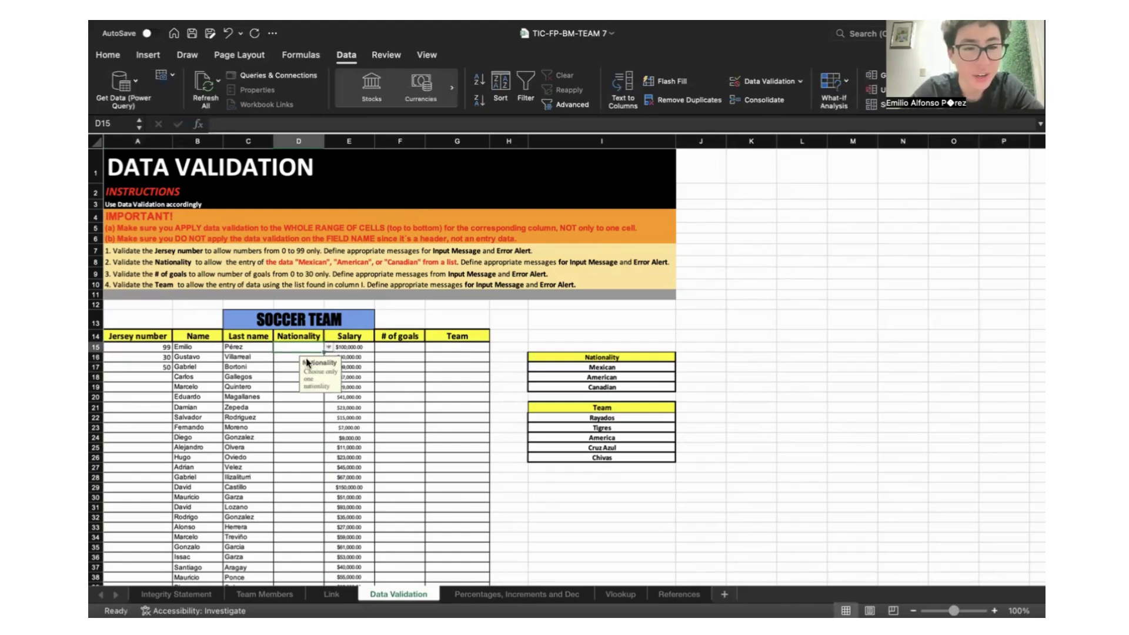
{"action": "left_click", "coordinate": [328, 347]}
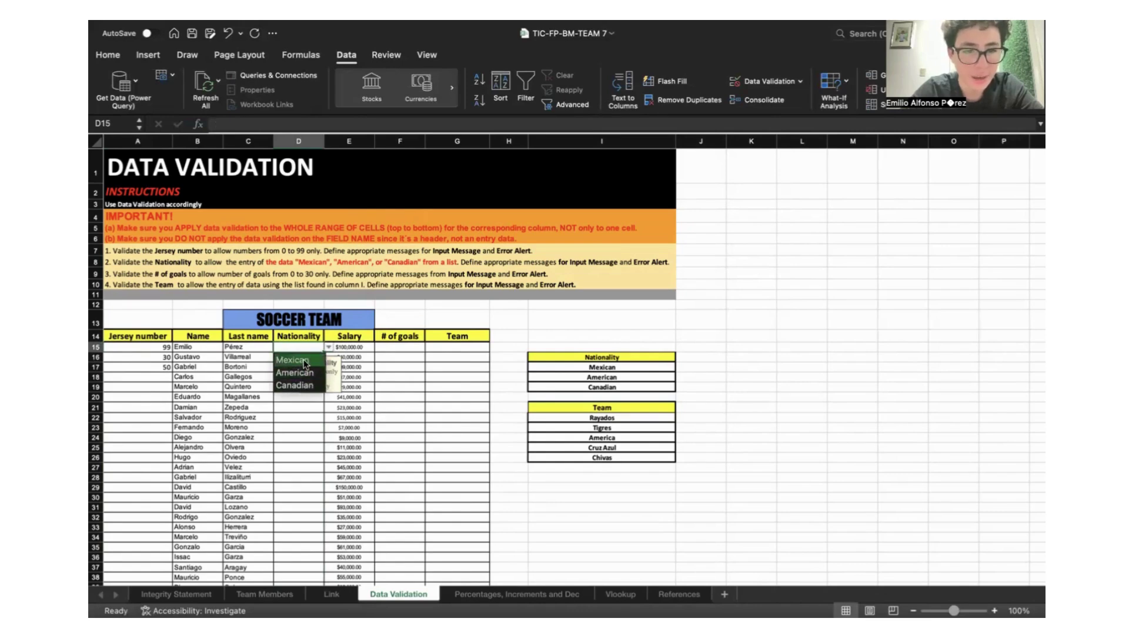
{"action": "left_click", "coordinate": [305, 364]}
{"action": "key", "text": "Return"}
{"action": "type", "text": "Canadian"}
{"action": "key", "text": "Return"}
{"action": "type", "text": "American"}
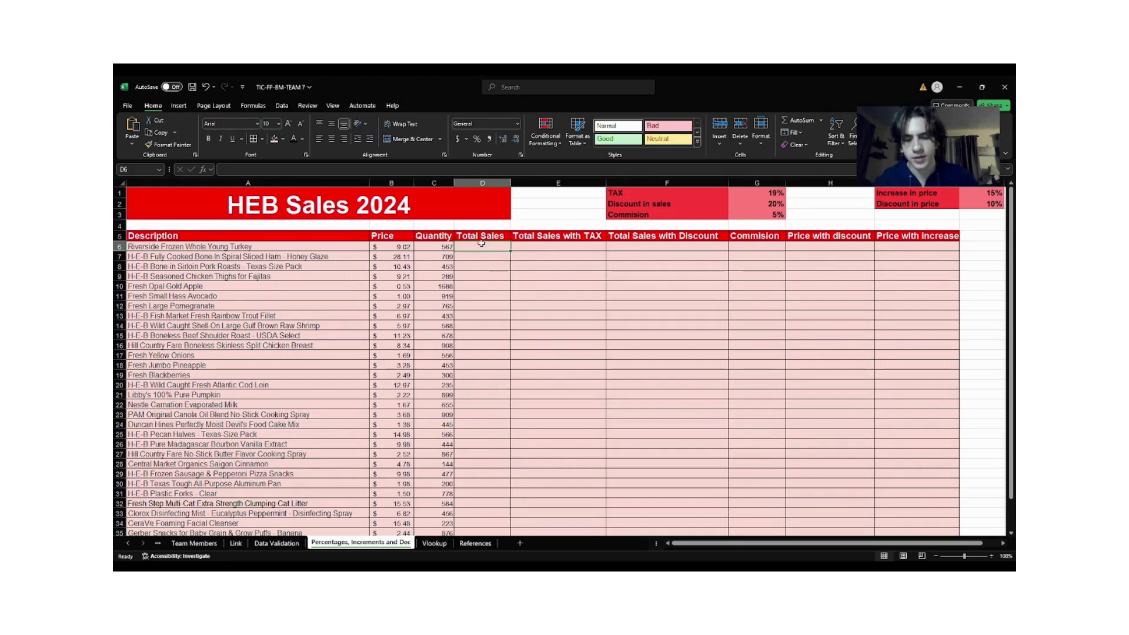
Calculate Total Sales in D6 with =B6*C6 and fill the formula down the column
{"action": "type", "text": "="}
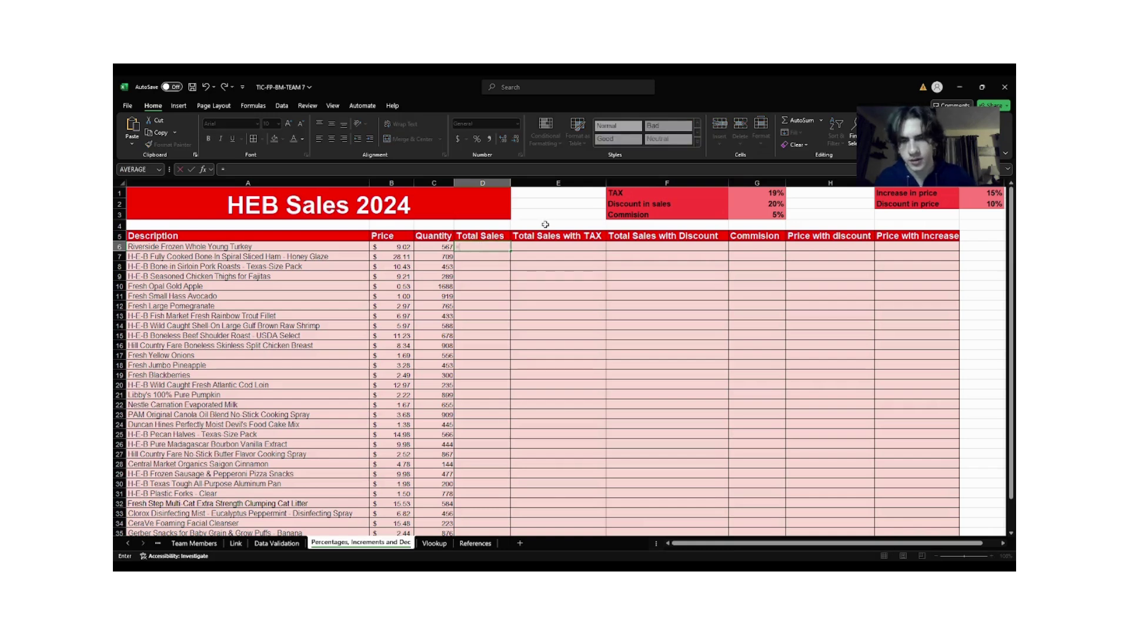
{"action": "left_click", "coordinate": [401, 247]}
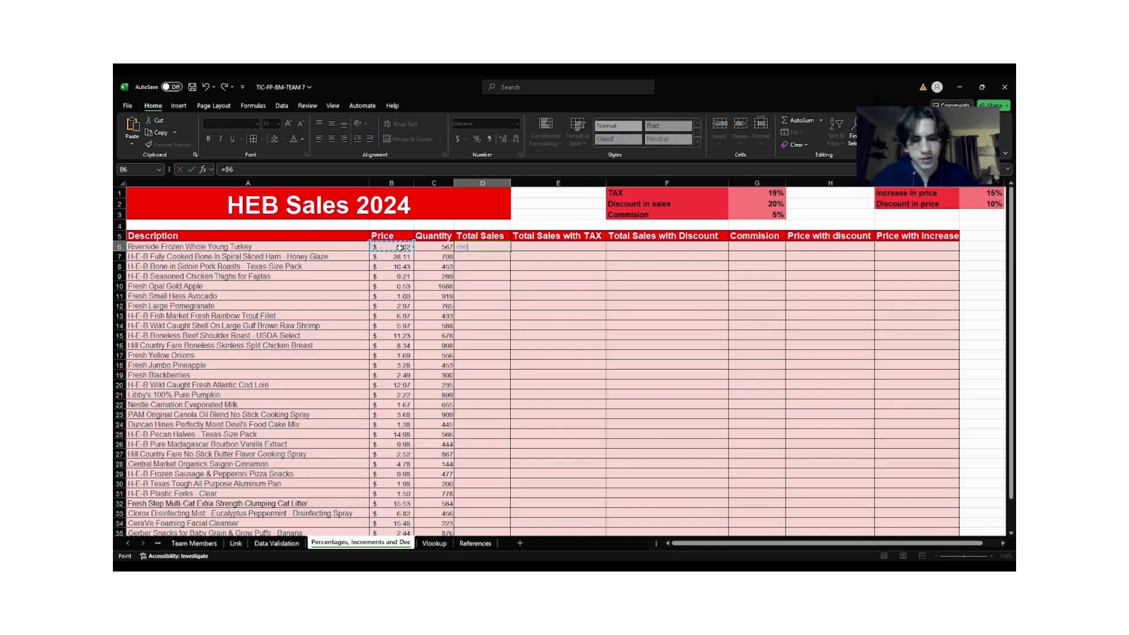
{"action": "type", "text": "*"}
{"action": "left_click", "coordinate": [430, 247]}
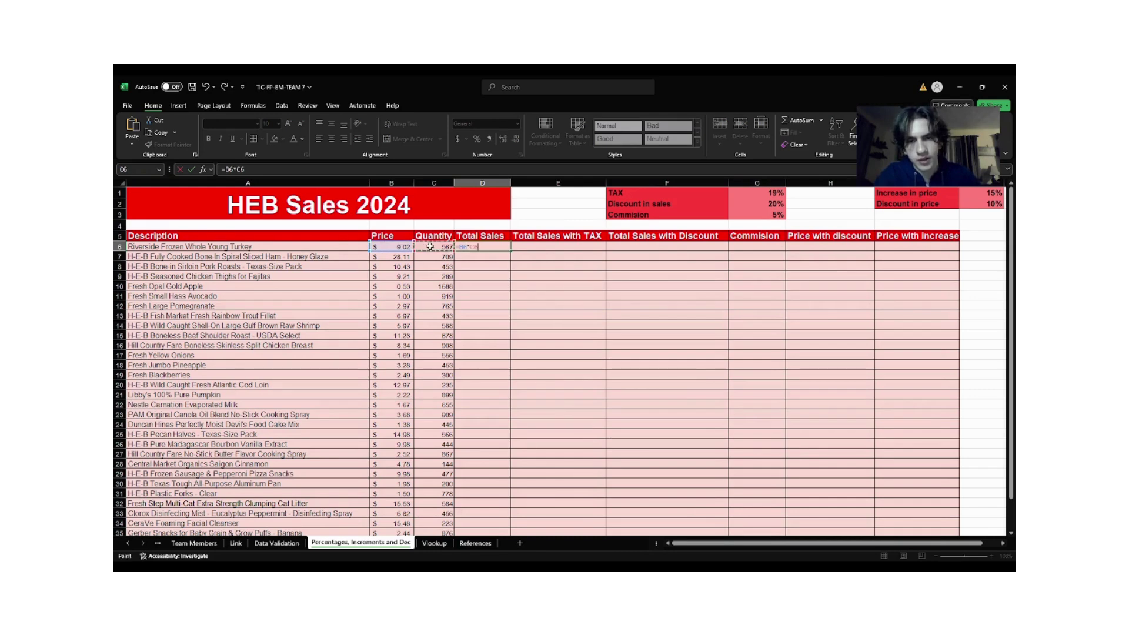
{"action": "key", "text": "Return"}
{"action": "left_click", "coordinate": [478, 247]}
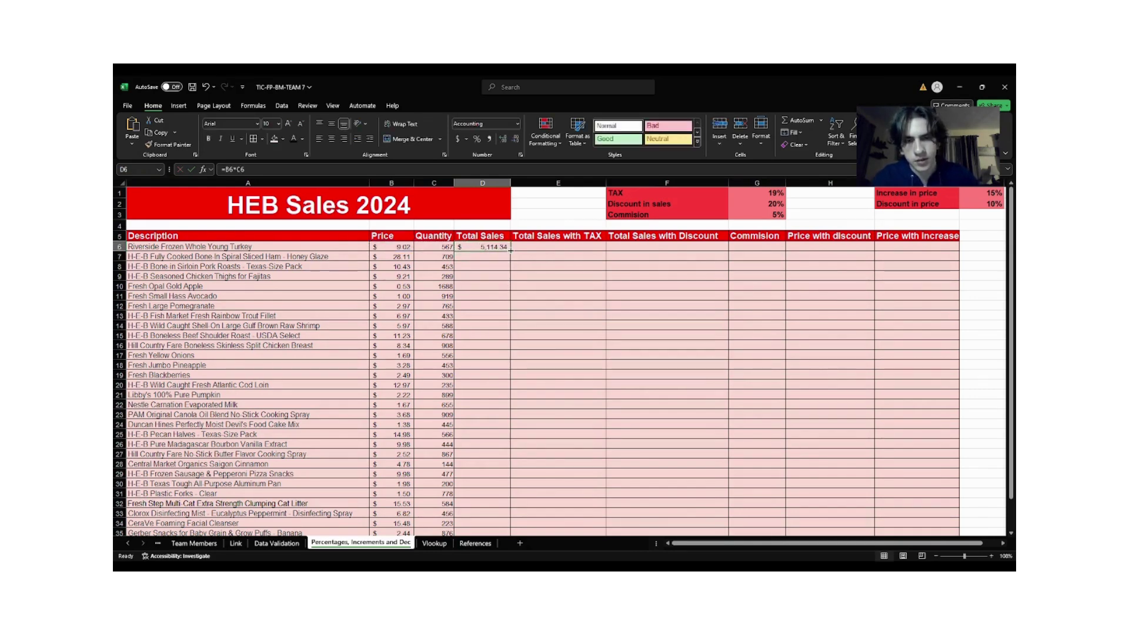
{"action": "double_click", "coordinate": [510, 250]}
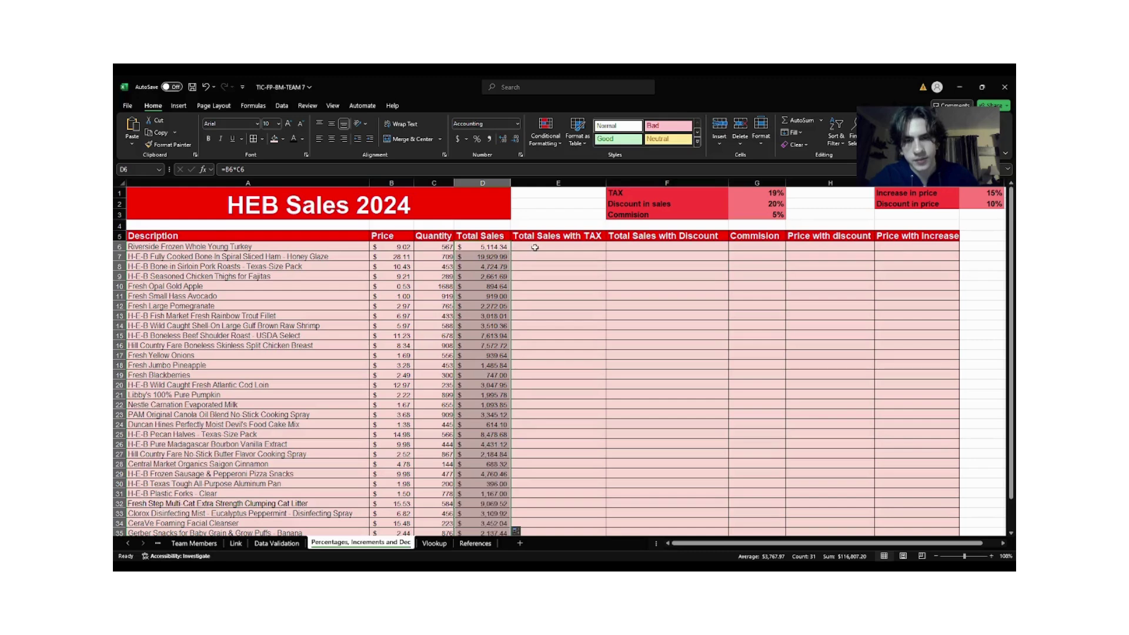
Enter the Total Sales with TAX formula =D6+(D6*G1) in E6
{"action": "left_click", "coordinate": [535, 248]}
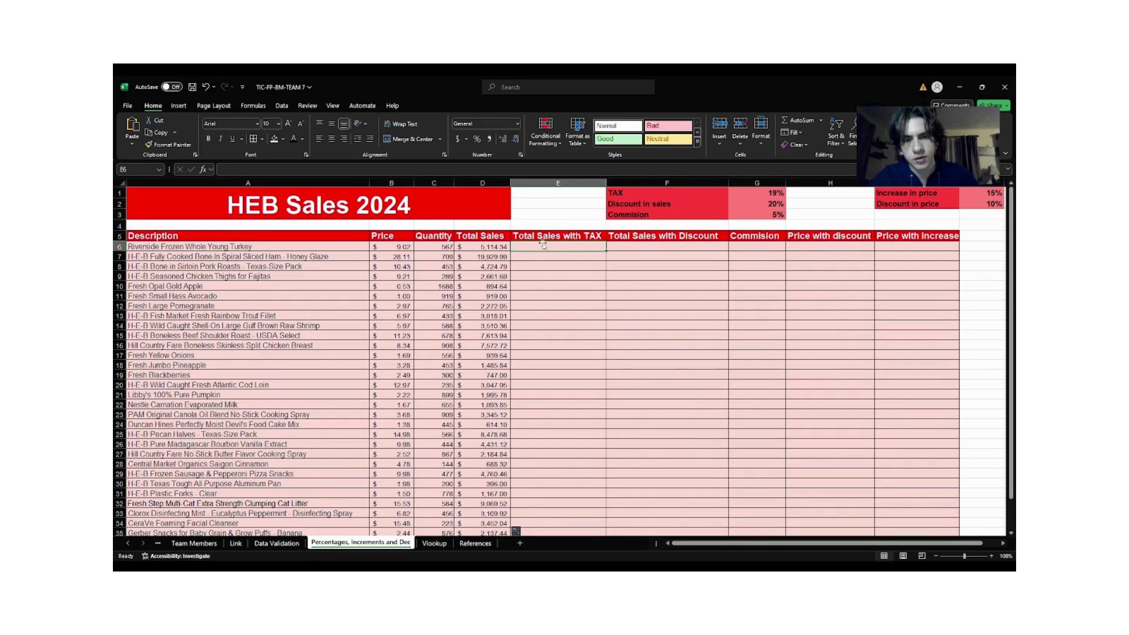
{"action": "type", "text": "="}
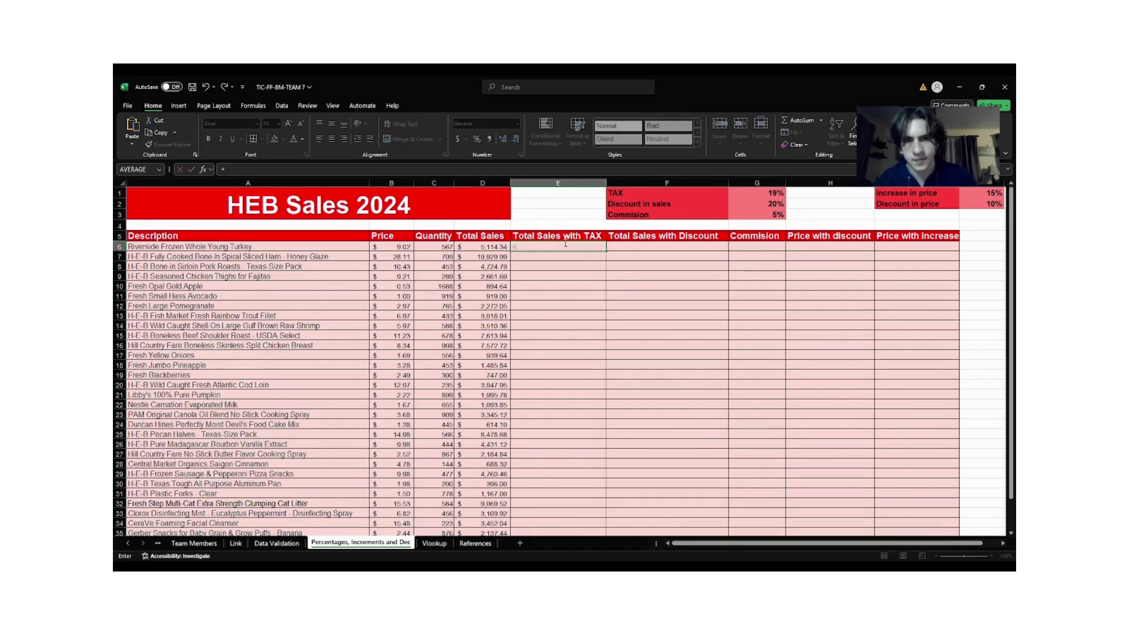
{"action": "left_click", "coordinate": [482, 247]}
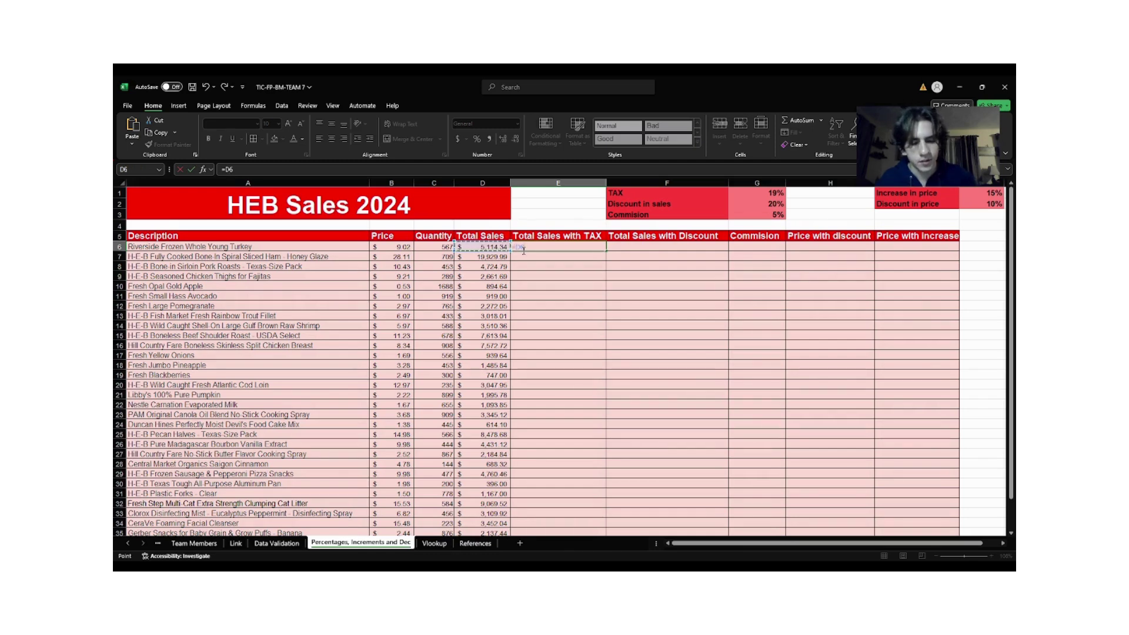
{"action": "type", "text": "("}
{"action": "key", "text": "BackSpace"}
{"action": "type", "text": "+("}
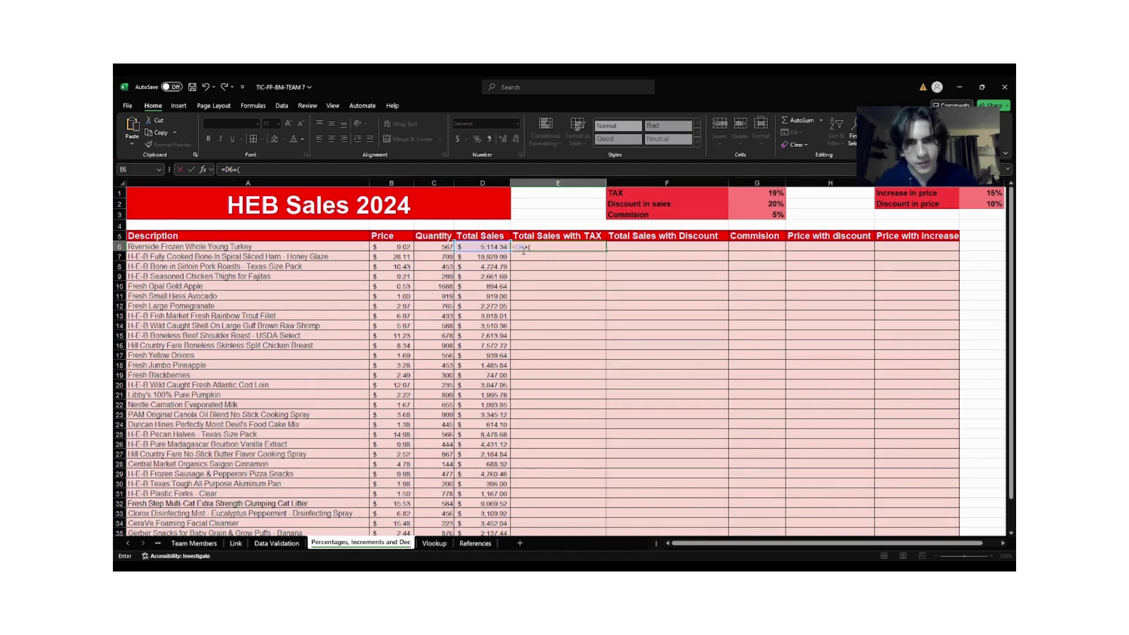
{"action": "left_click", "coordinate": [483, 247]}
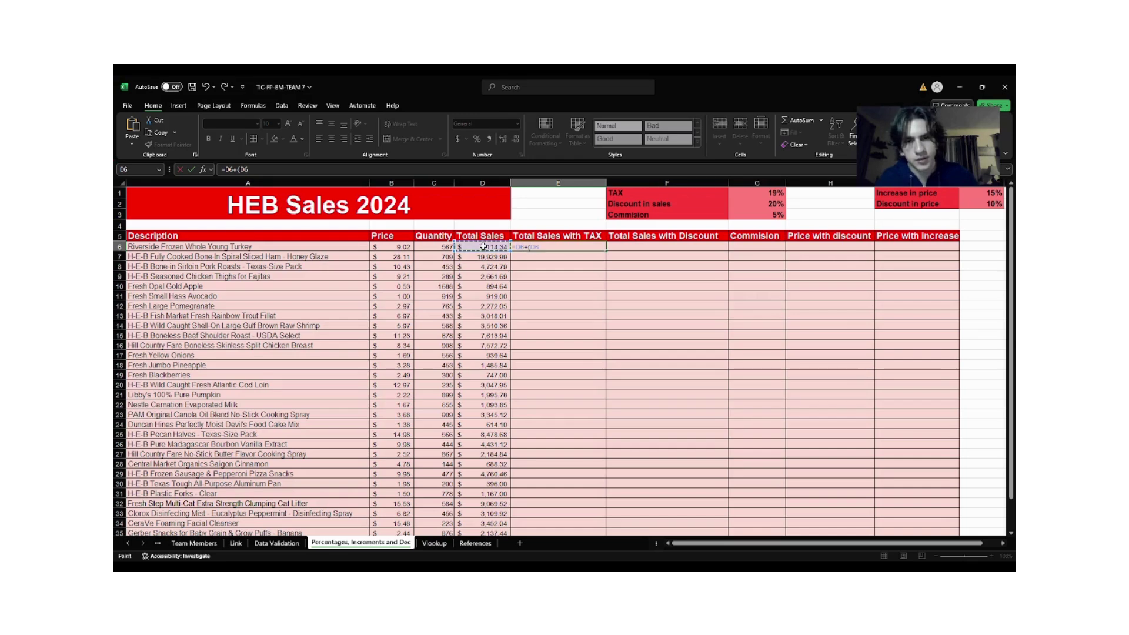
{"action": "type", "text": "*"}
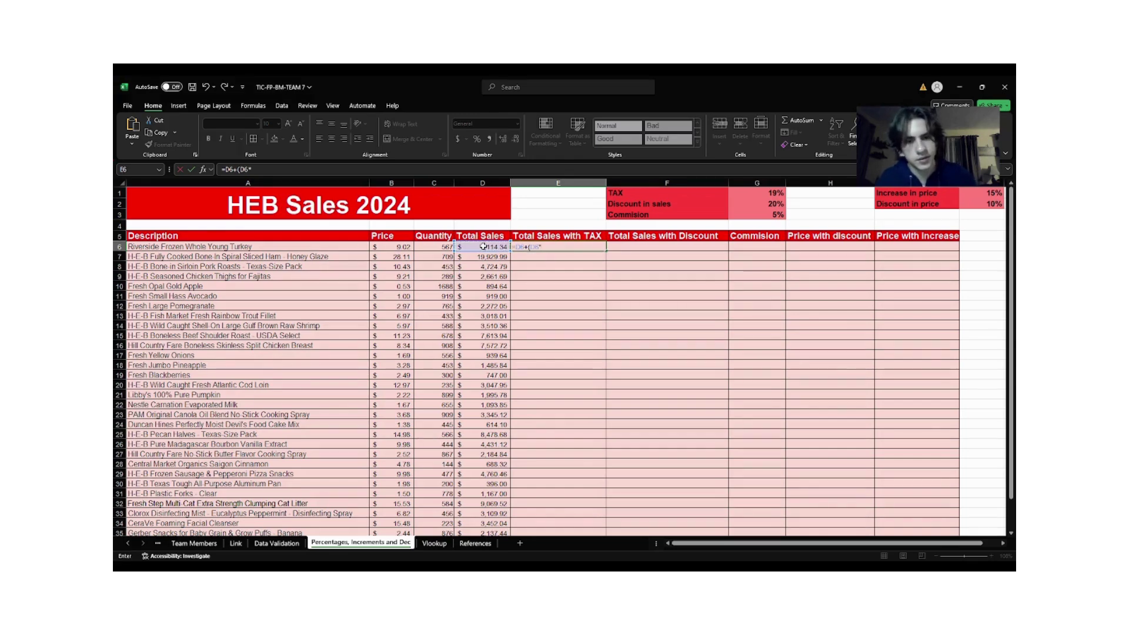
{"action": "left_click", "coordinate": [753, 194]}
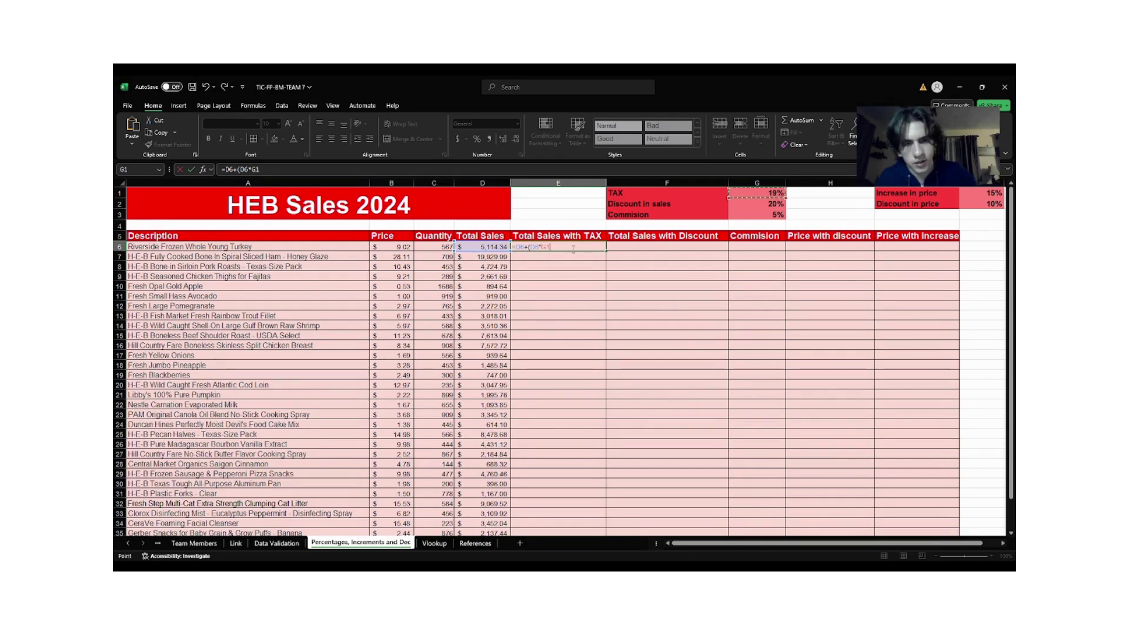
{"action": "type", "text": ")"}
{"action": "key", "text": "Return"}
{"action": "key", "text": "shift+Tab"}
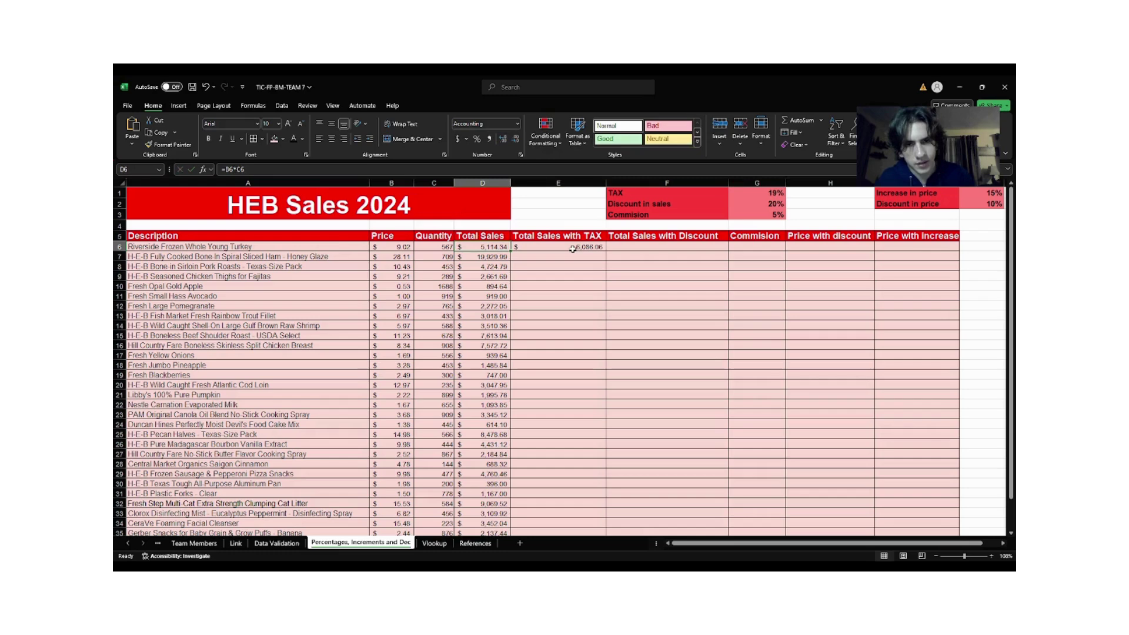
Make the tax rate reference in E6 absolute as $G$1 and fill the formula down the Total Sales with TAX column
{"action": "left_click", "coordinate": [572, 248]}
{"action": "double_click", "coordinate": [572, 249]}
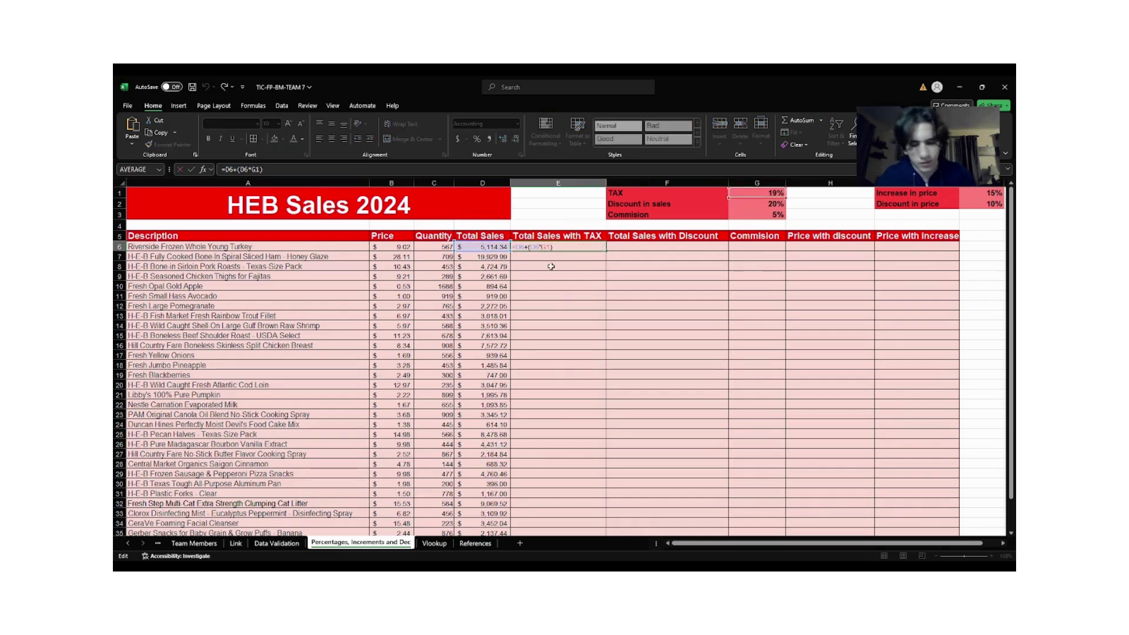
{"action": "type", "text": "$G$"}
{"action": "key", "text": "Return"}
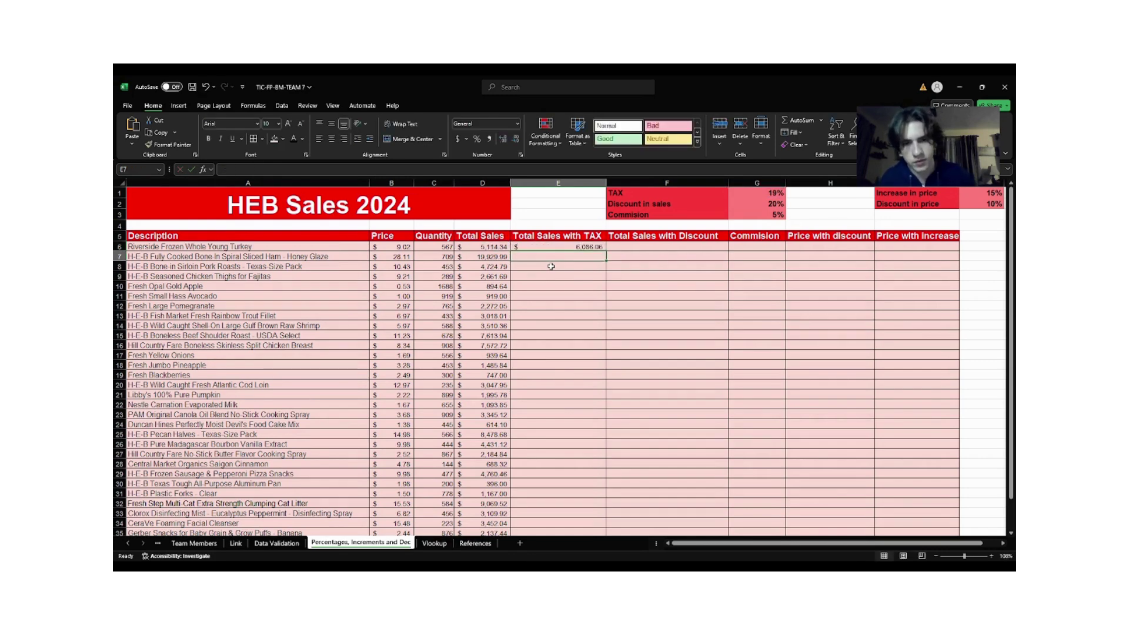
{"action": "left_click", "coordinate": [558, 244]}
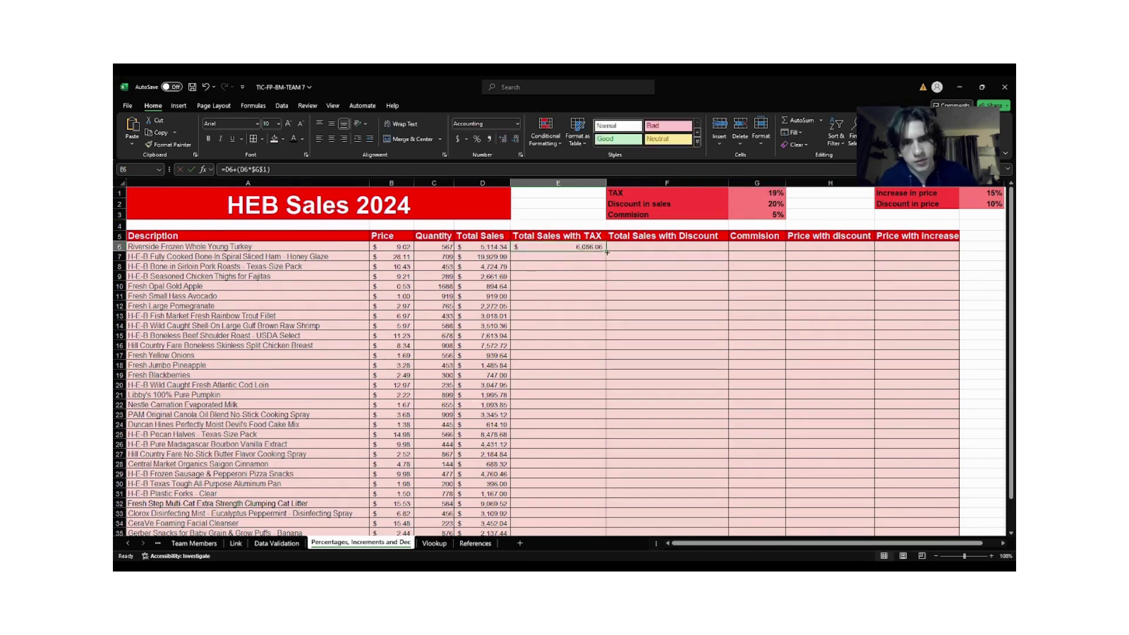
{"action": "double_click", "coordinate": [607, 252]}
Write the Total Sales with Discount formula =D6-(D6*G2) in F6
{"action": "left_click", "coordinate": [634, 246]}
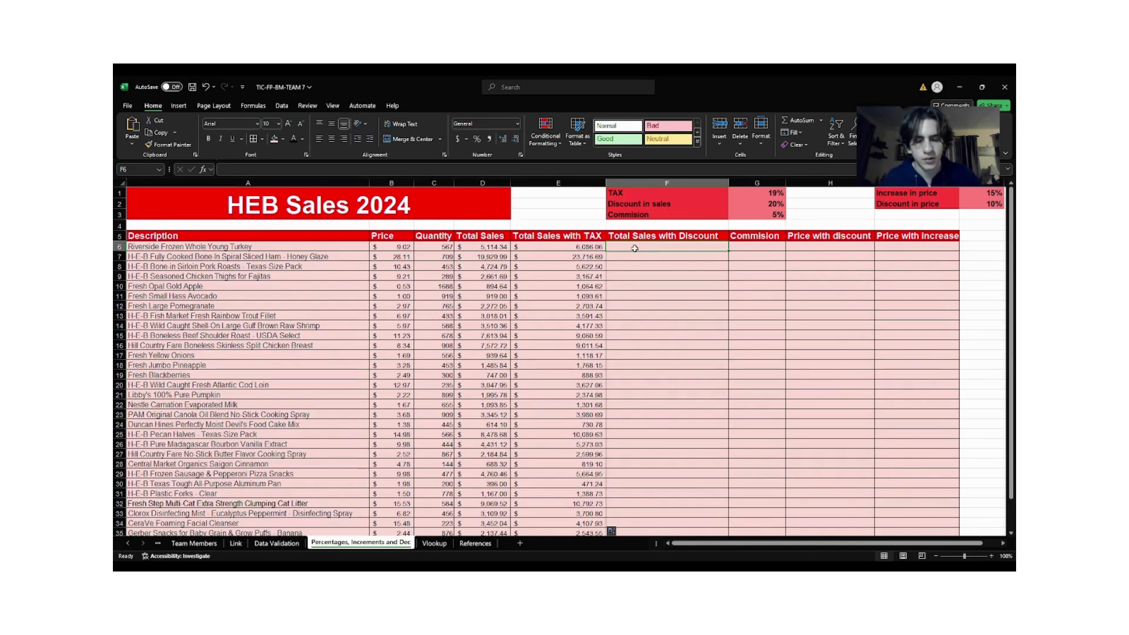
{"action": "type", "text": "="}
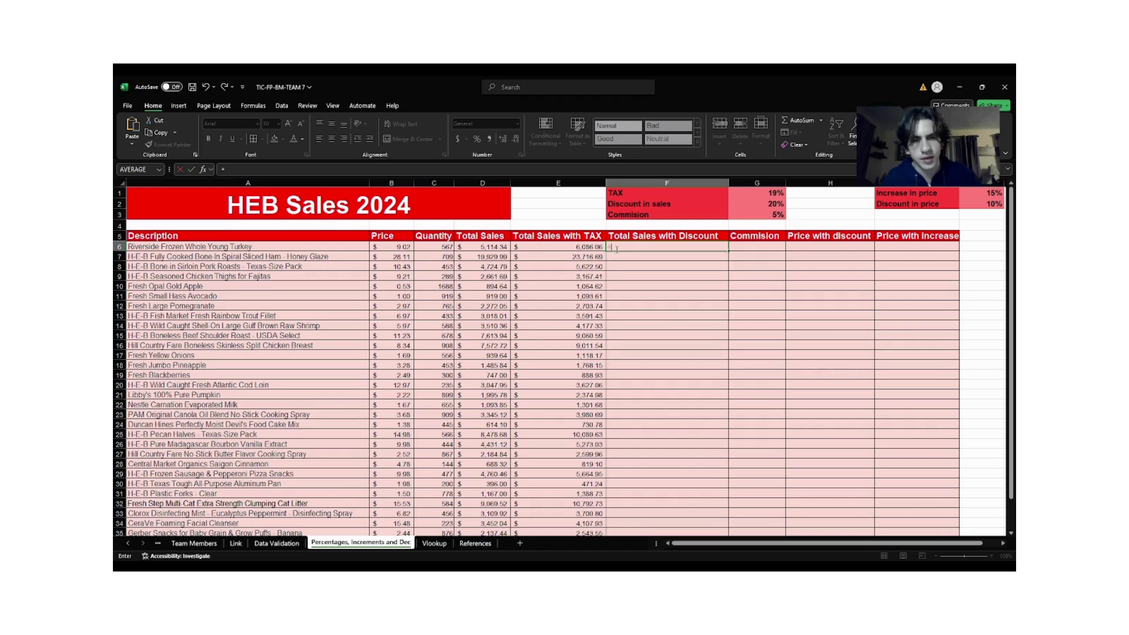
{"action": "left_click", "coordinate": [482, 248]}
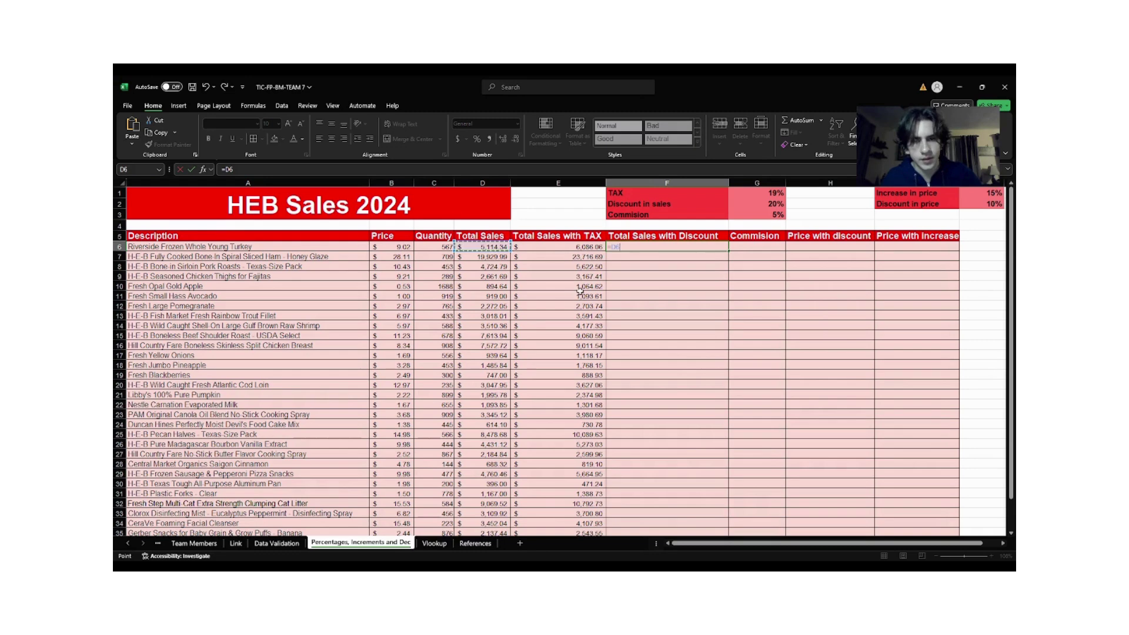
{"action": "type", "text": "*"}
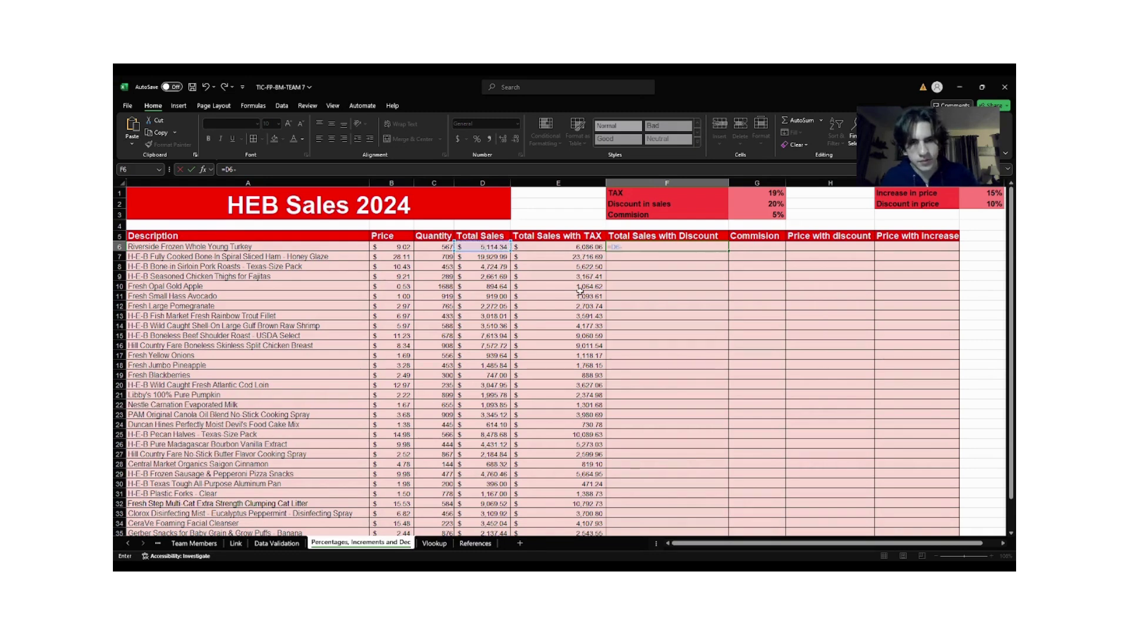
{"action": "type", "text": "("}
{"action": "left_click", "coordinate": [482, 247]}
{"action": "type", "text": "*"}
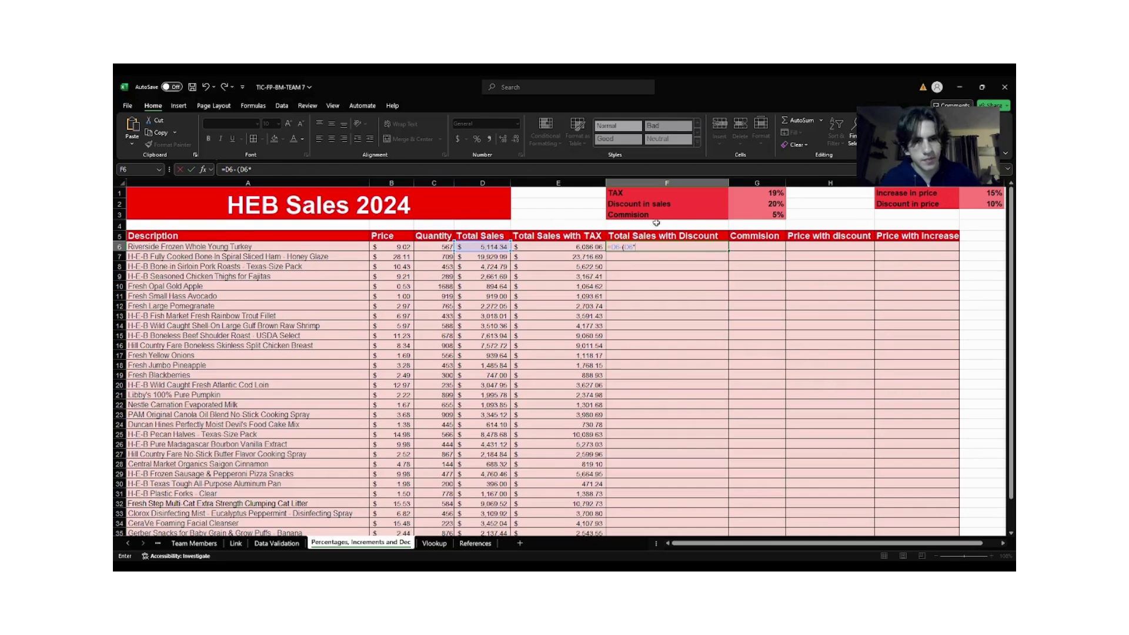
{"action": "left_click", "coordinate": [772, 204]}
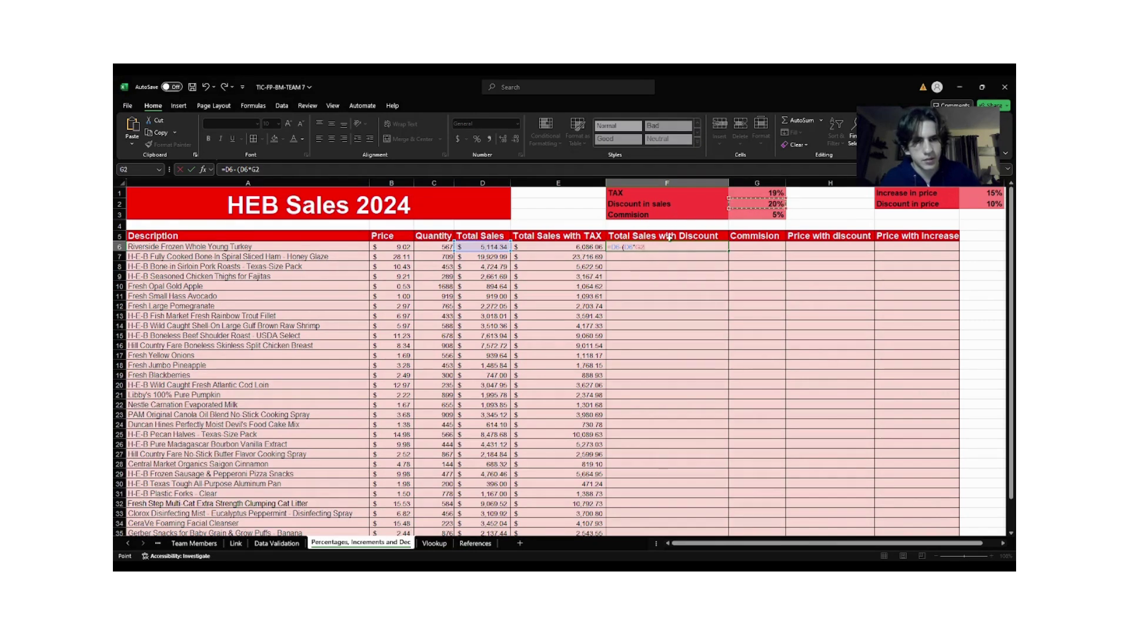
{"action": "left_click", "coordinate": [669, 245]}
{"action": "type", "text": ")"}
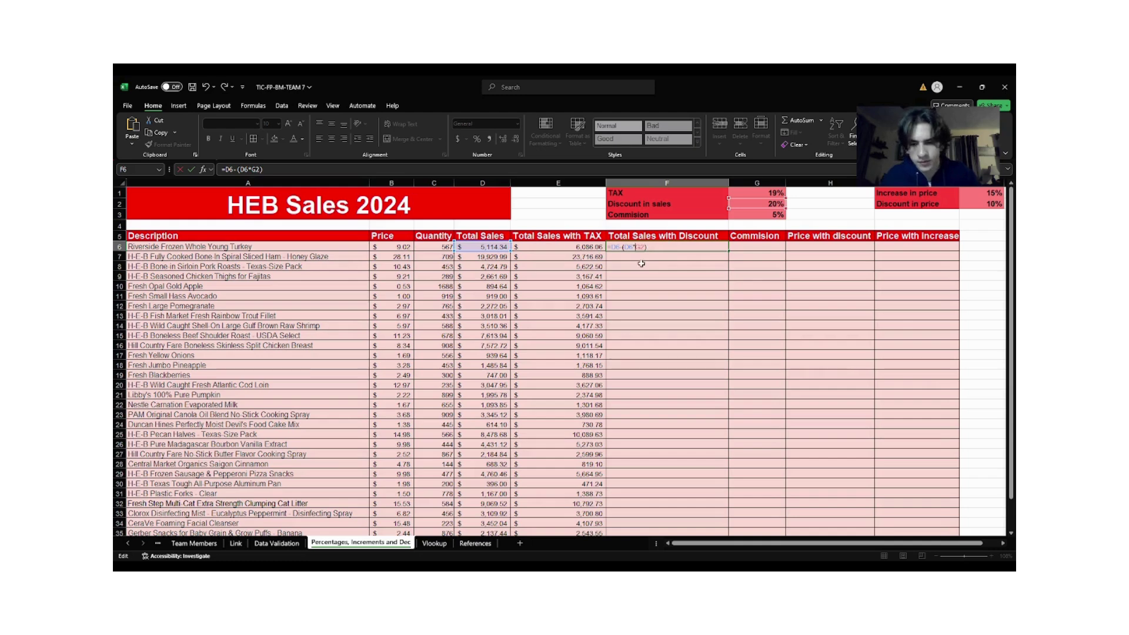
Make the discount rate reference in the F6 formula absolute as $G$2 and commit the formula
{"action": "left_click", "coordinate": [643, 247]}
{"action": "key", "text": "F4"}
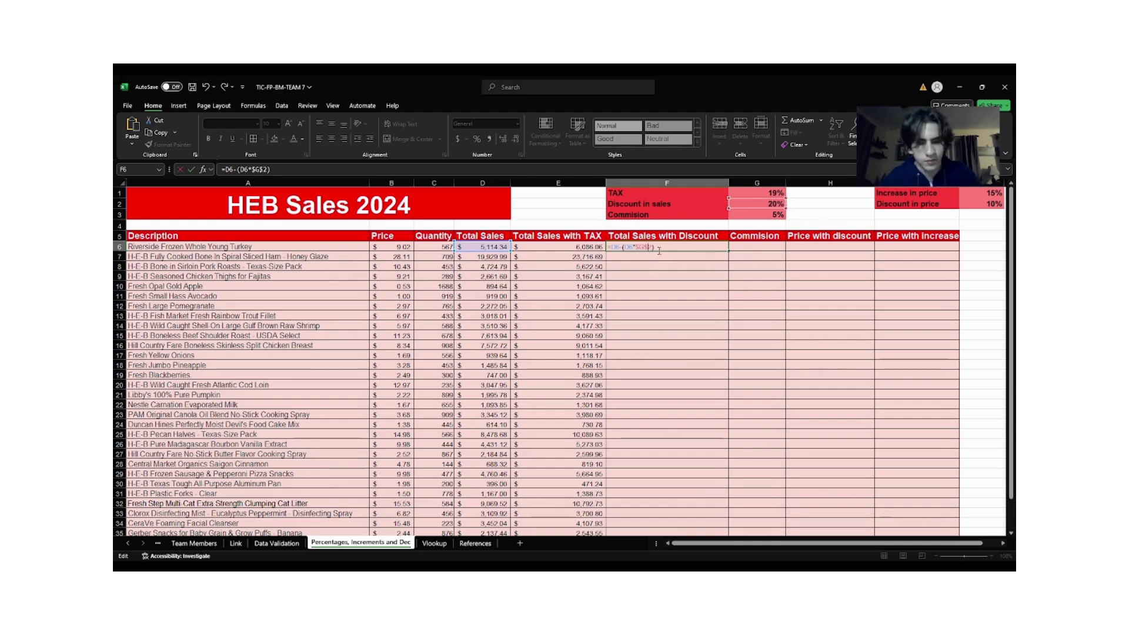
{"action": "key", "text": "ctrl+Return"}
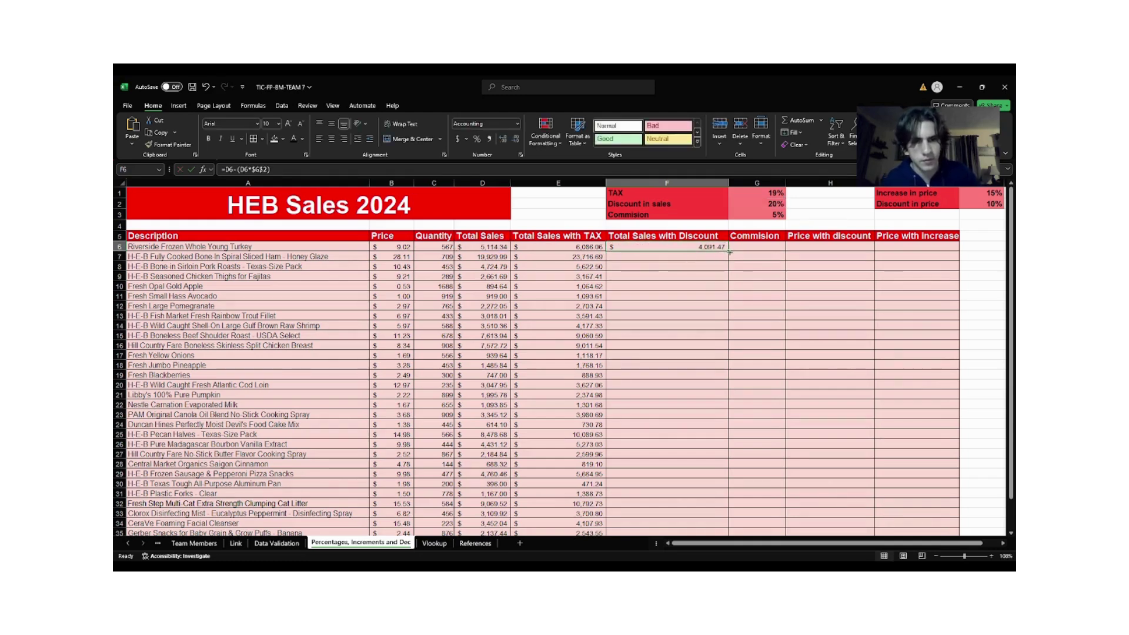
Fill the Total Sales with Discount formula down its column and write the Commision formula =D6*G3 in G6
{"action": "double_click", "coordinate": [728, 251]}
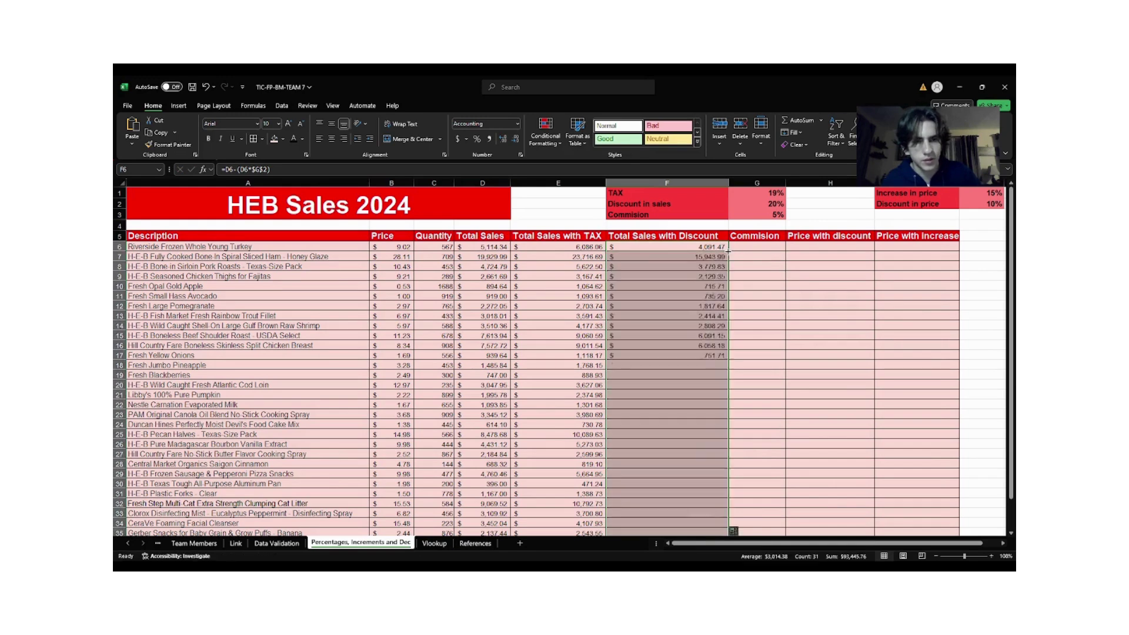
{"action": "left_click", "coordinate": [757, 246]}
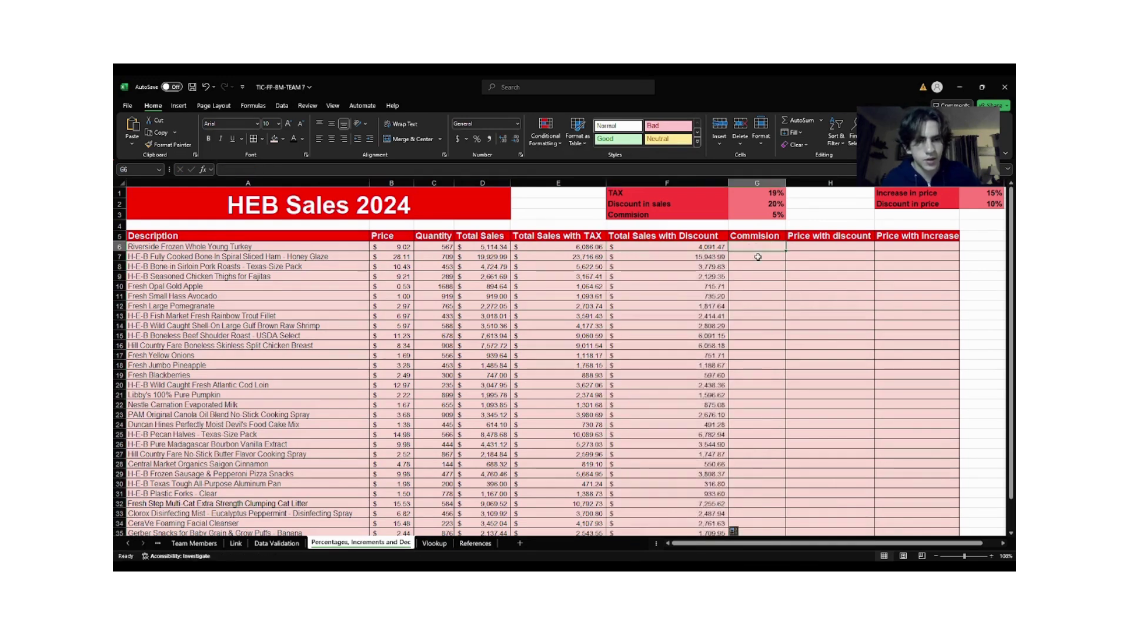
{"action": "type", "text": "="}
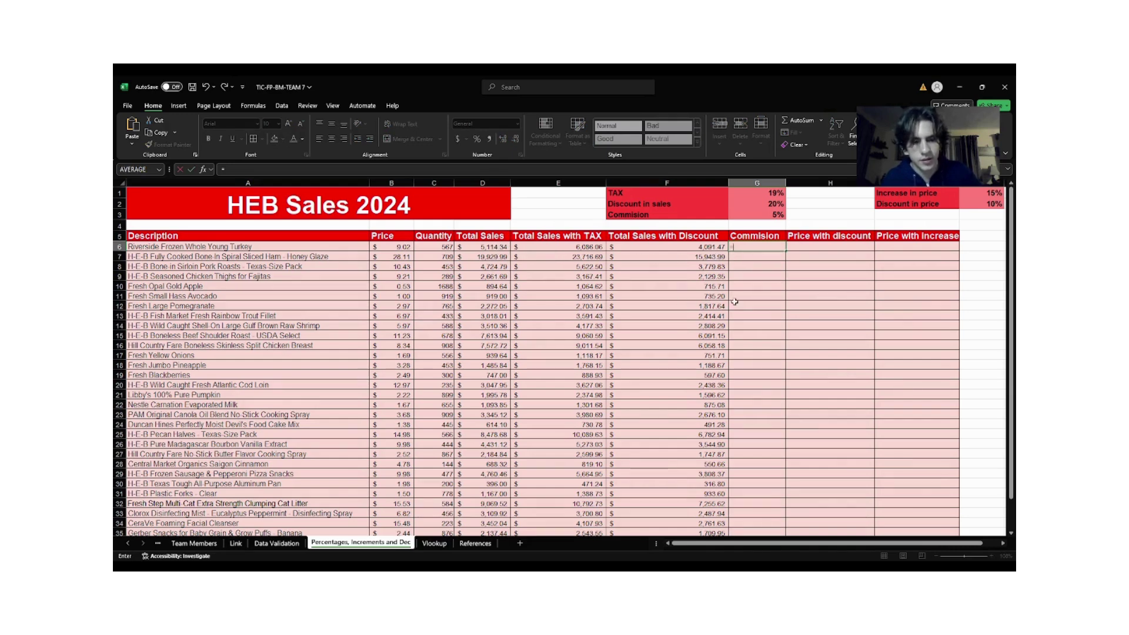
{"action": "left_click", "coordinate": [498, 247]}
{"action": "type", "text": "*"}
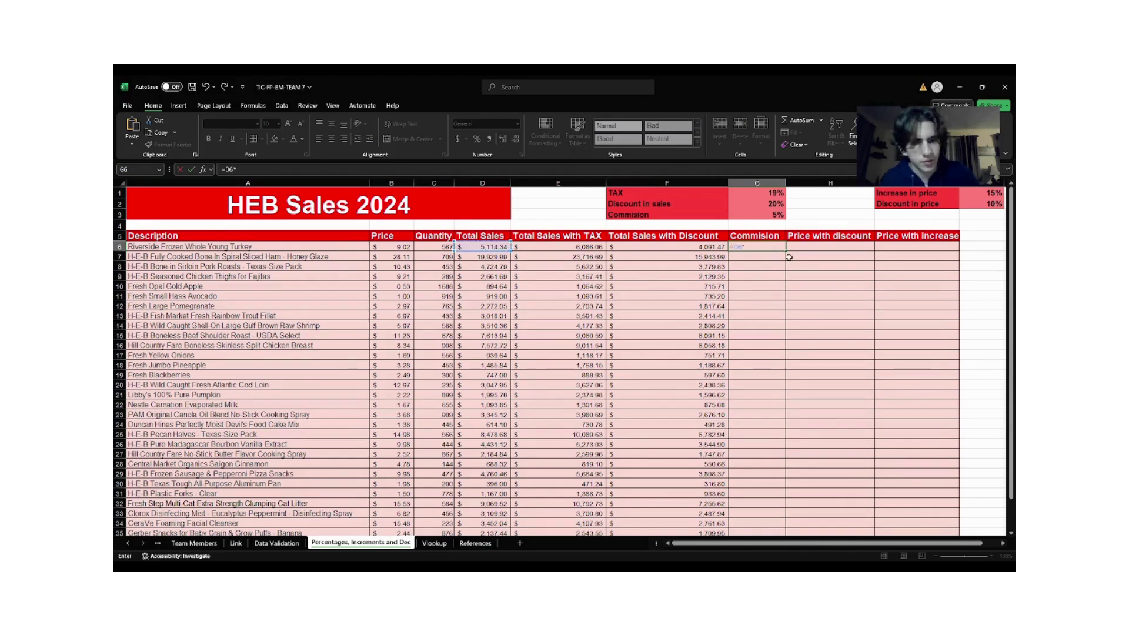
{"action": "left_click", "coordinate": [759, 216]}
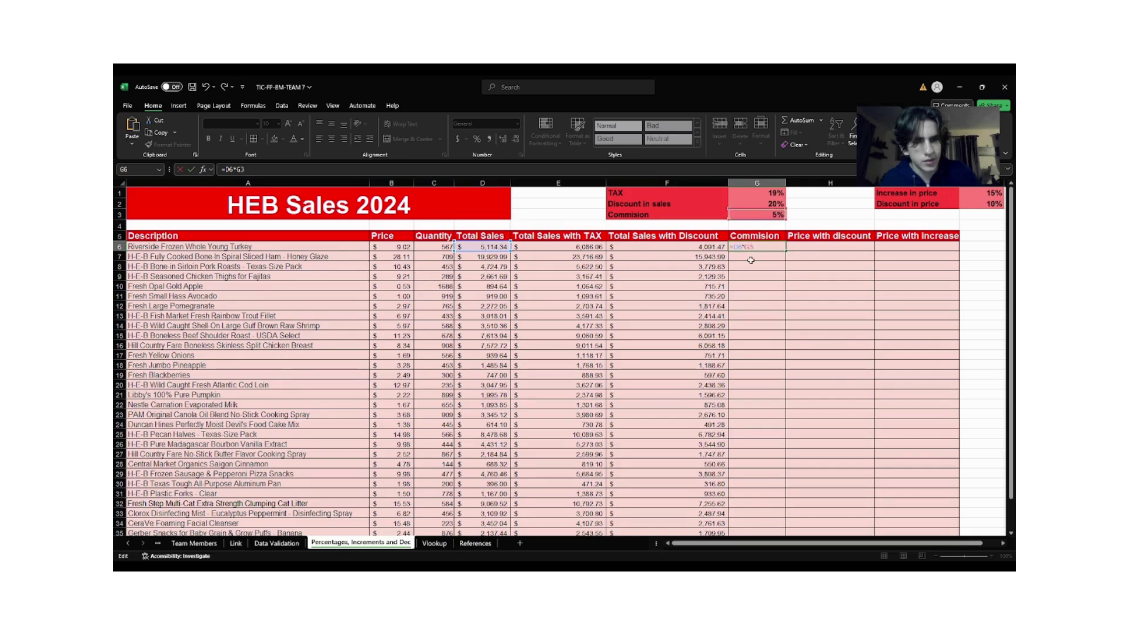
Make the commission rate reference in G6 absolute as $G$3 and fill the formula down the Commision column
{"action": "key", "text": "F4"}
{"action": "key", "text": "F4"}
{"action": "key", "text": "F4"}
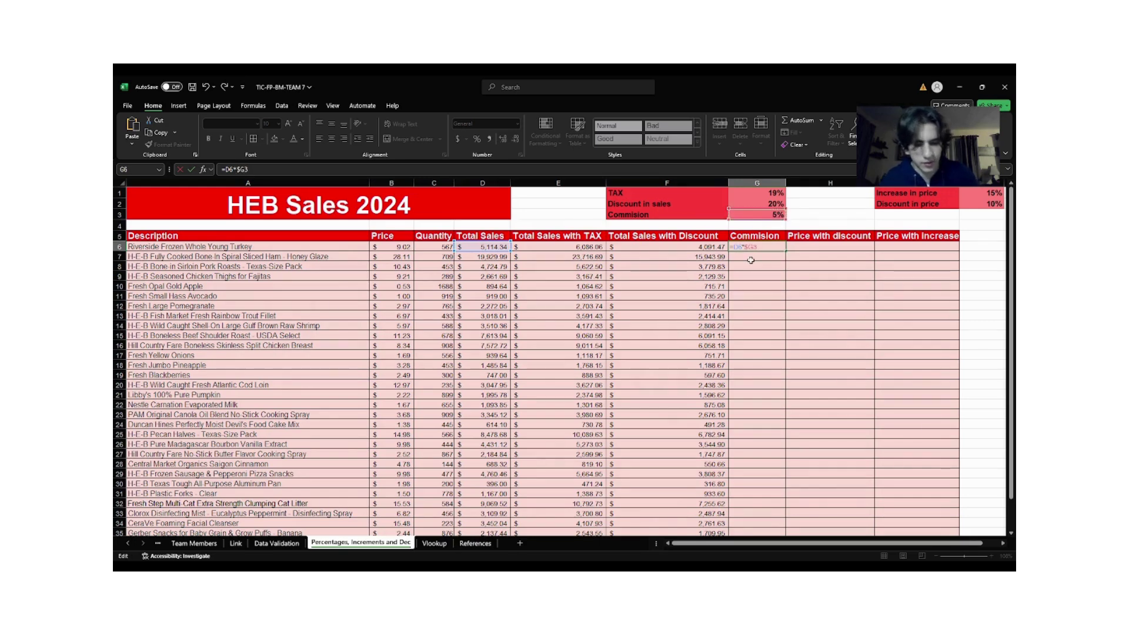
{"action": "key", "text": "Return"}
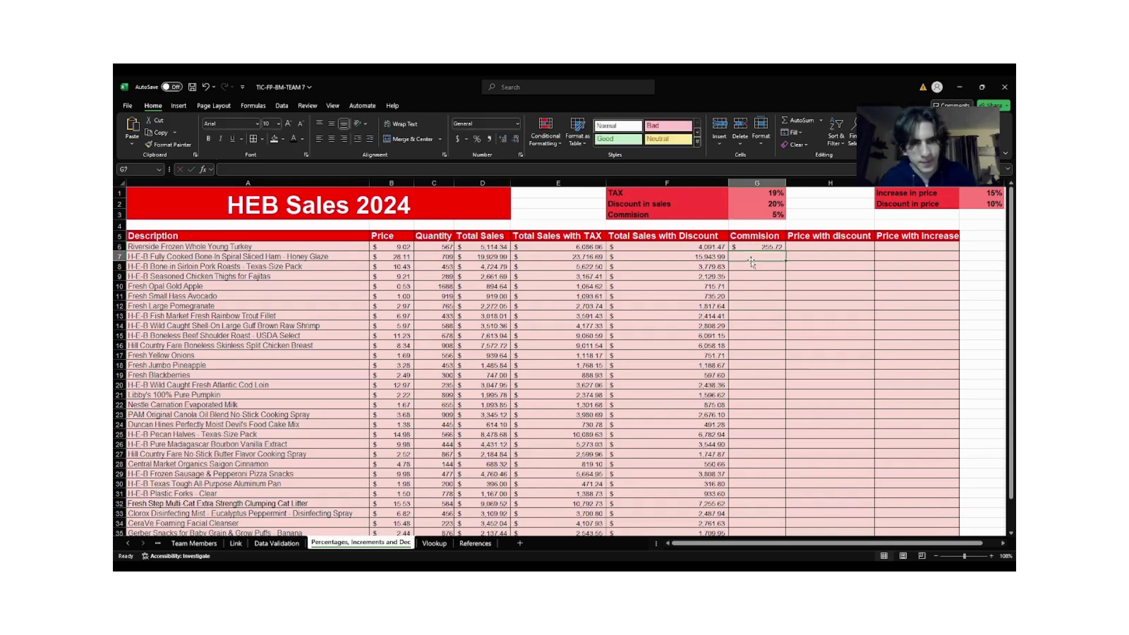
{"action": "left_click", "coordinate": [758, 247]}
{"action": "double_click", "coordinate": [785, 249]}
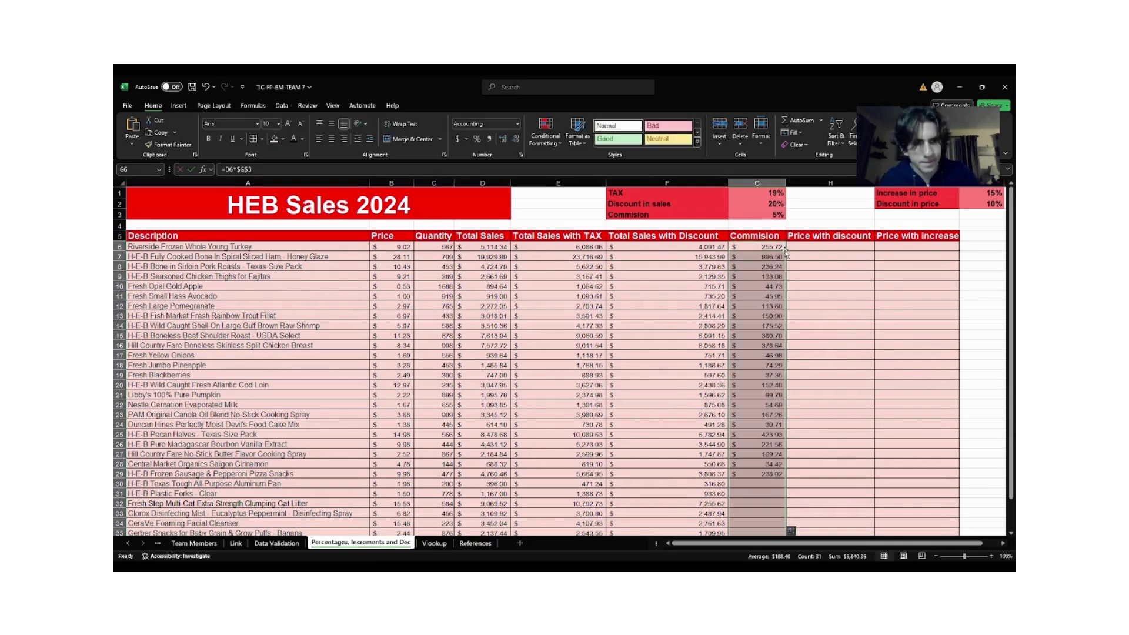
Begin a formula in H6, the first cell of the Price with discount column
{"action": "left_click", "coordinate": [814, 249]}
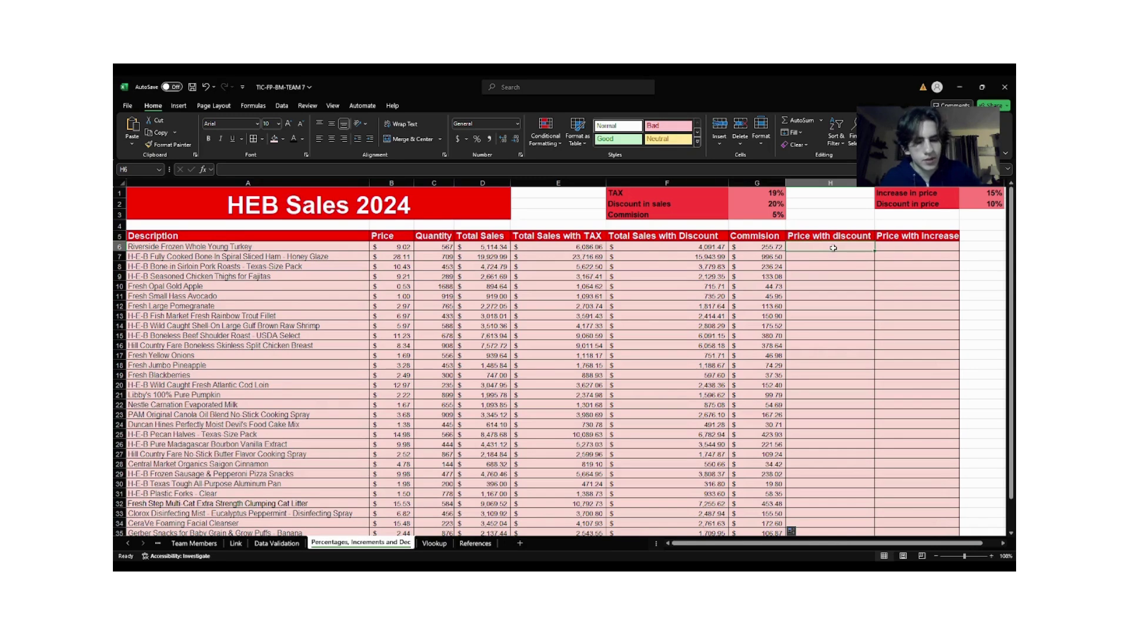
{"action": "type", "text": "="}
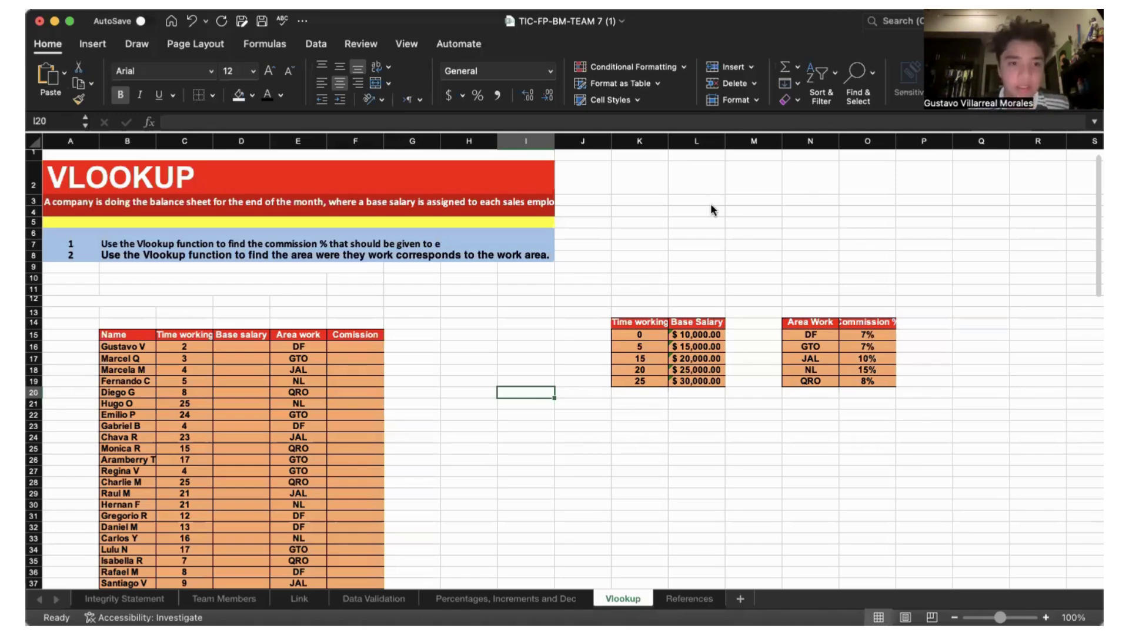
Read the full text of the task description in A3 and the two instructions in B7 and B8 of the Vlookup sheet
{"action": "double_click", "coordinate": [63, 202]}
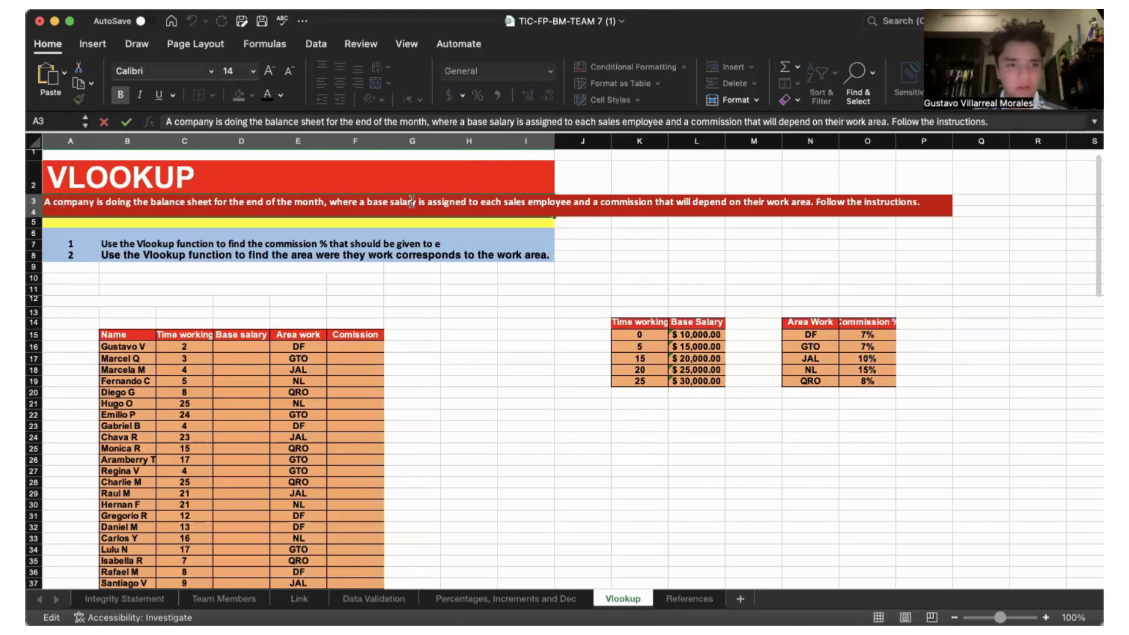
{"action": "double_click", "coordinate": [111, 243]}
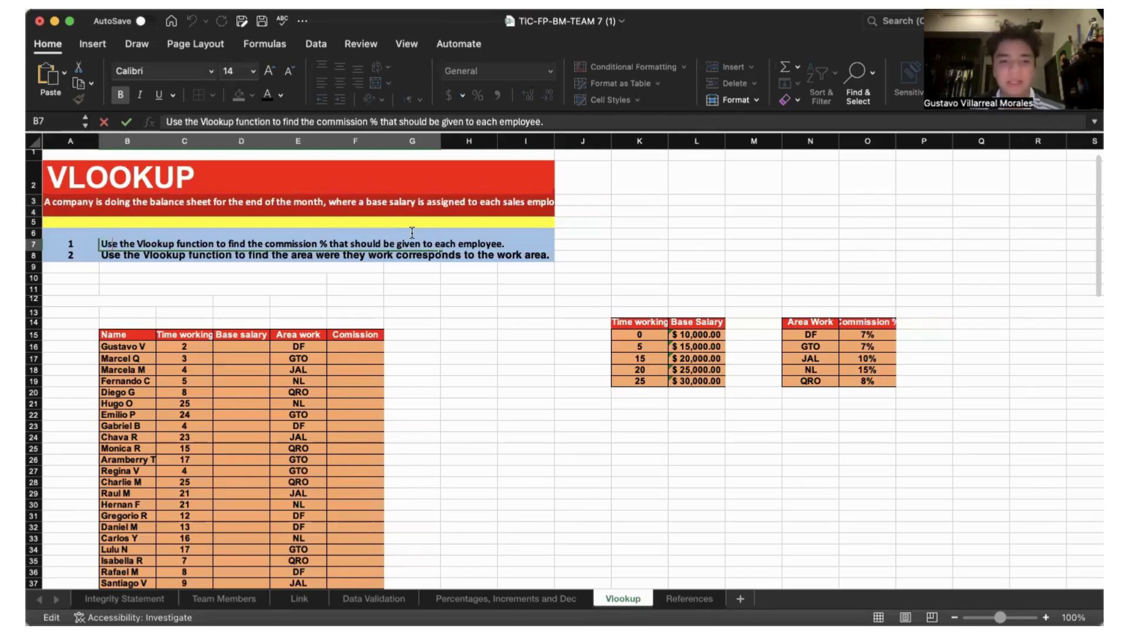
{"action": "key", "text": "Return"}
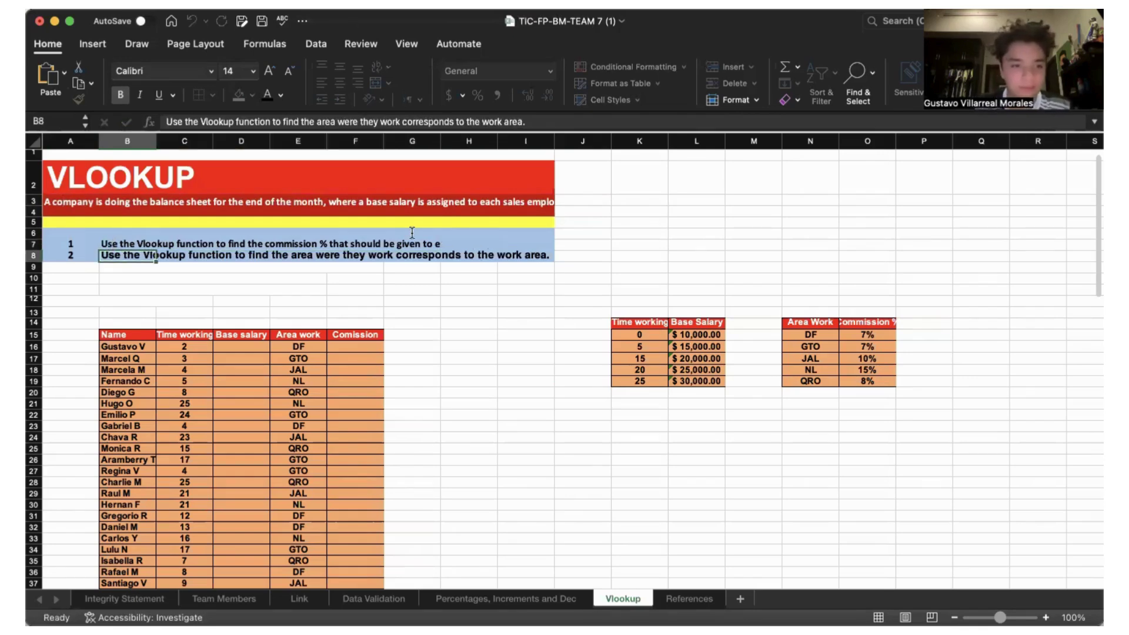
{"action": "double_click", "coordinate": [117, 255]}
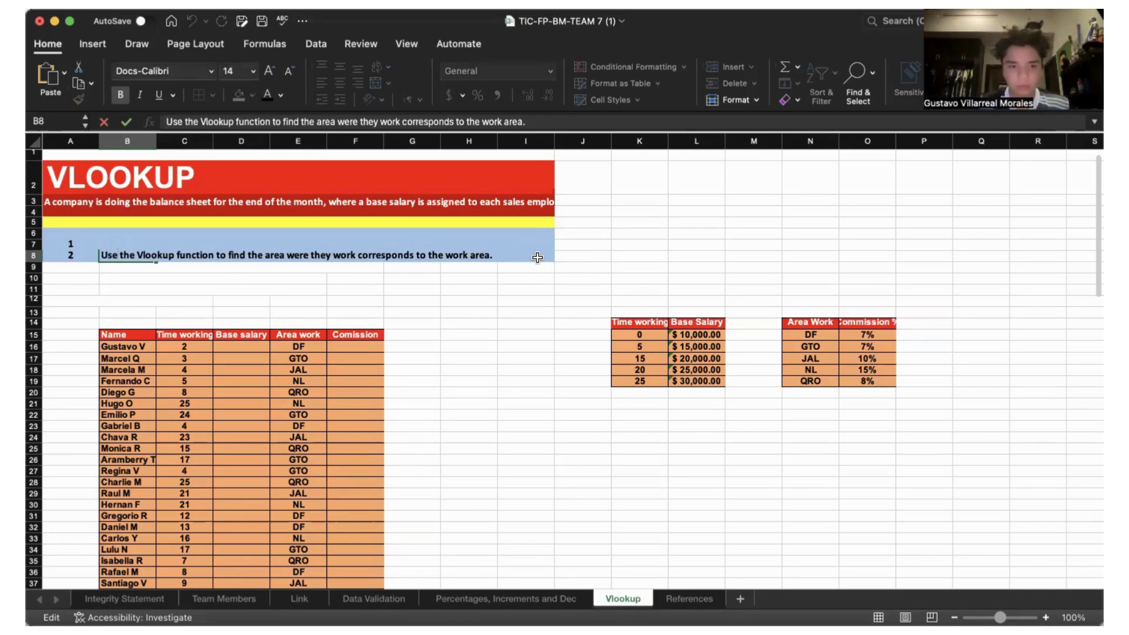
Start a VLOOKUP function in D16, the first Base salary cell, and open the Formula Builder for its arguments
{"action": "left_click", "coordinate": [238, 346]}
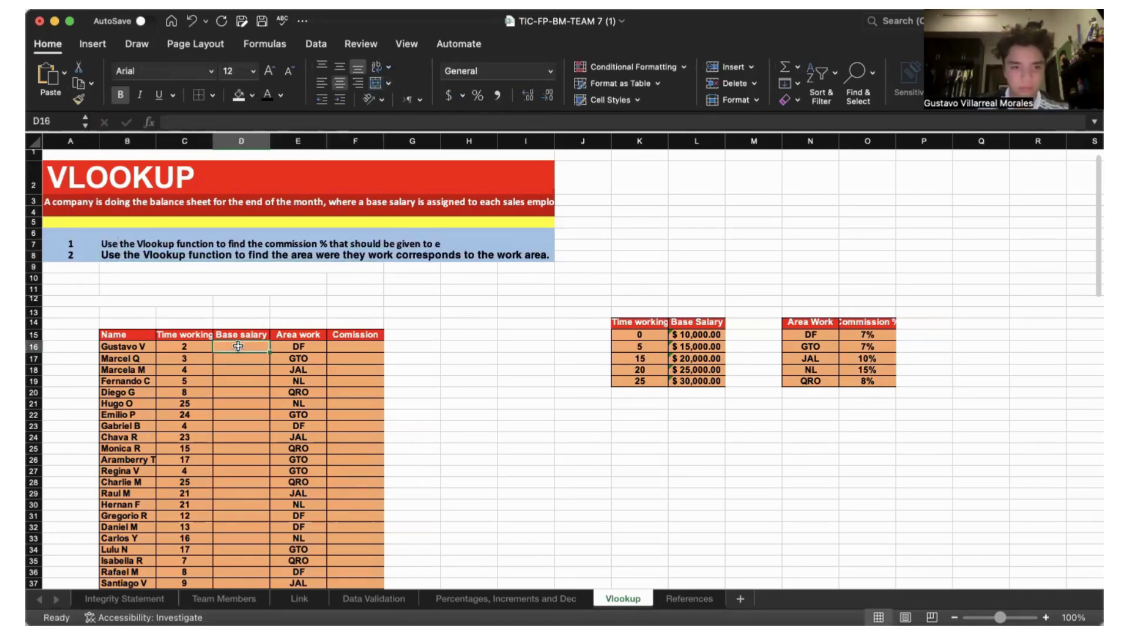
{"action": "type", "text": "=vl"}
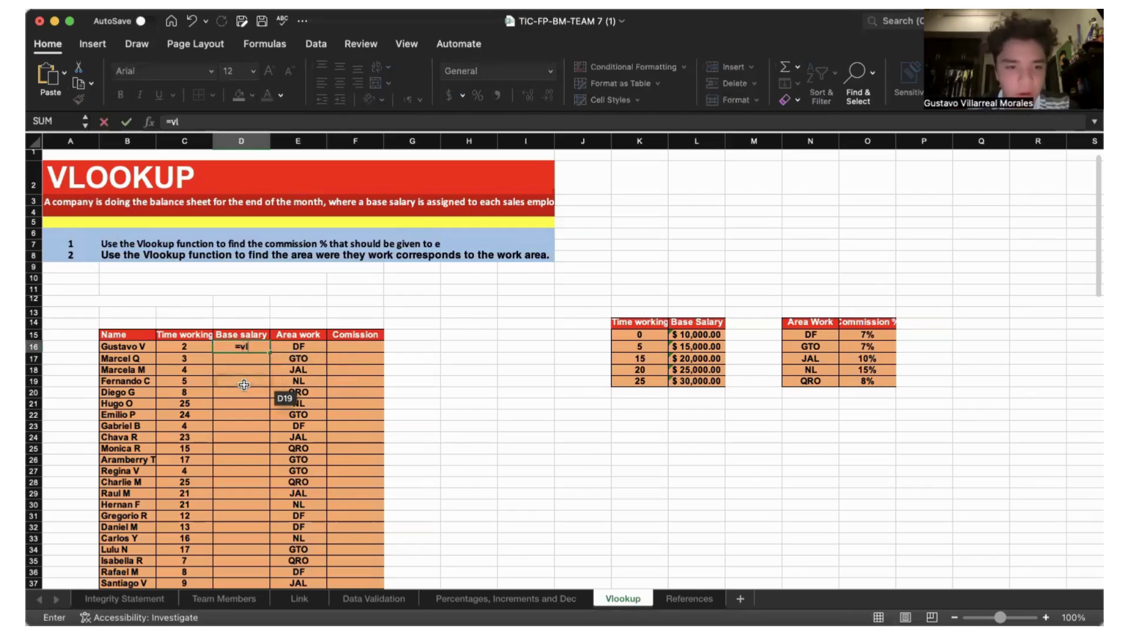
{"action": "left_click", "coordinate": [241, 379]}
{"action": "double_click", "coordinate": [223, 346]}
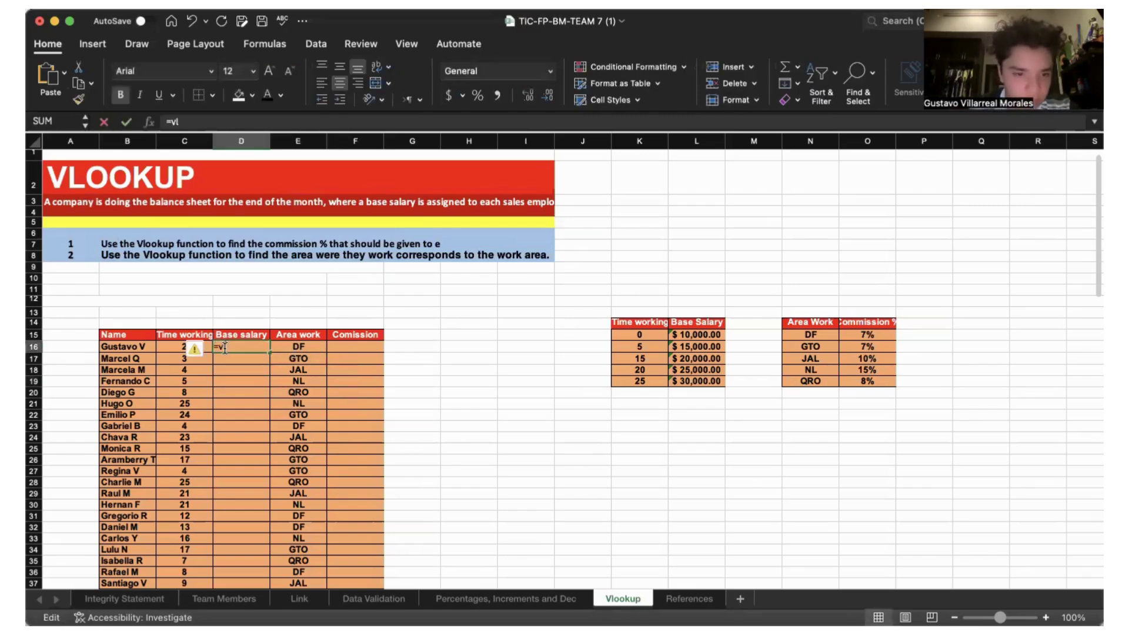
{"action": "type", "text": "lo"}
{"action": "key", "text": "Tab"}
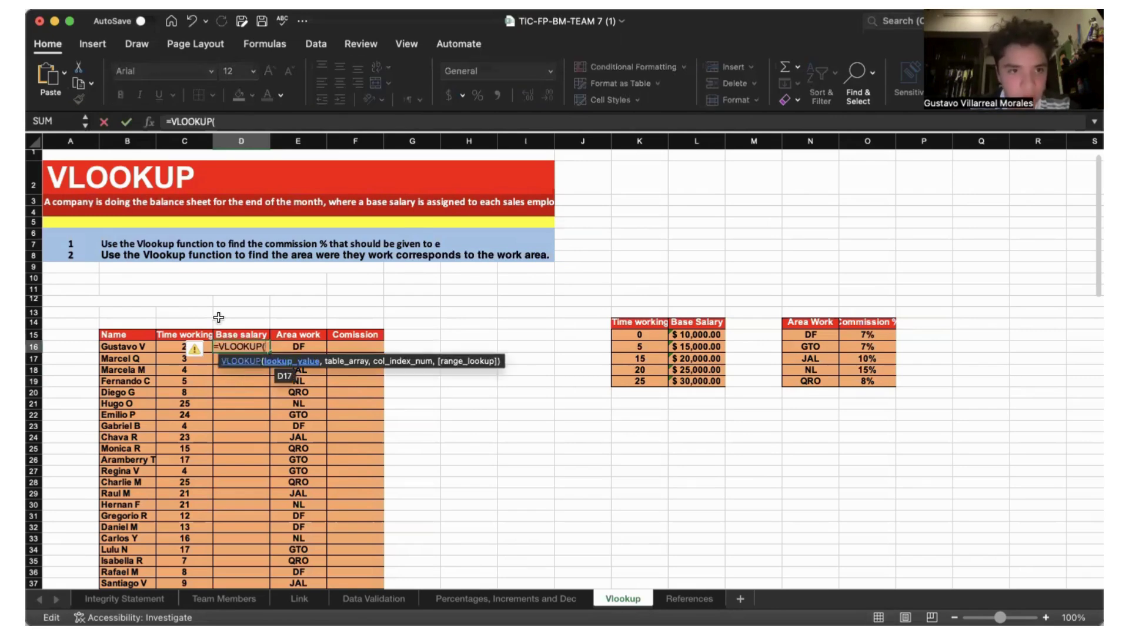
{"action": "left_click", "coordinate": [149, 121]}
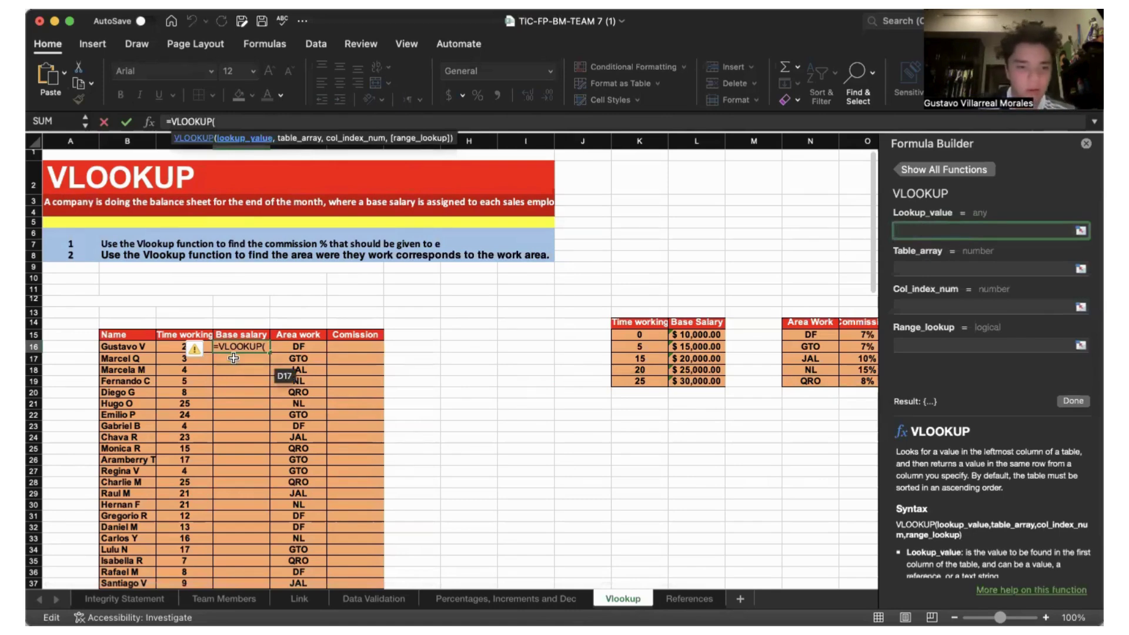
Set the D16 VLOOKUP arguments to lookup value C16, table array K15:L19, column index 2 and range lookup 1
{"action": "left_click", "coordinate": [171, 347]}
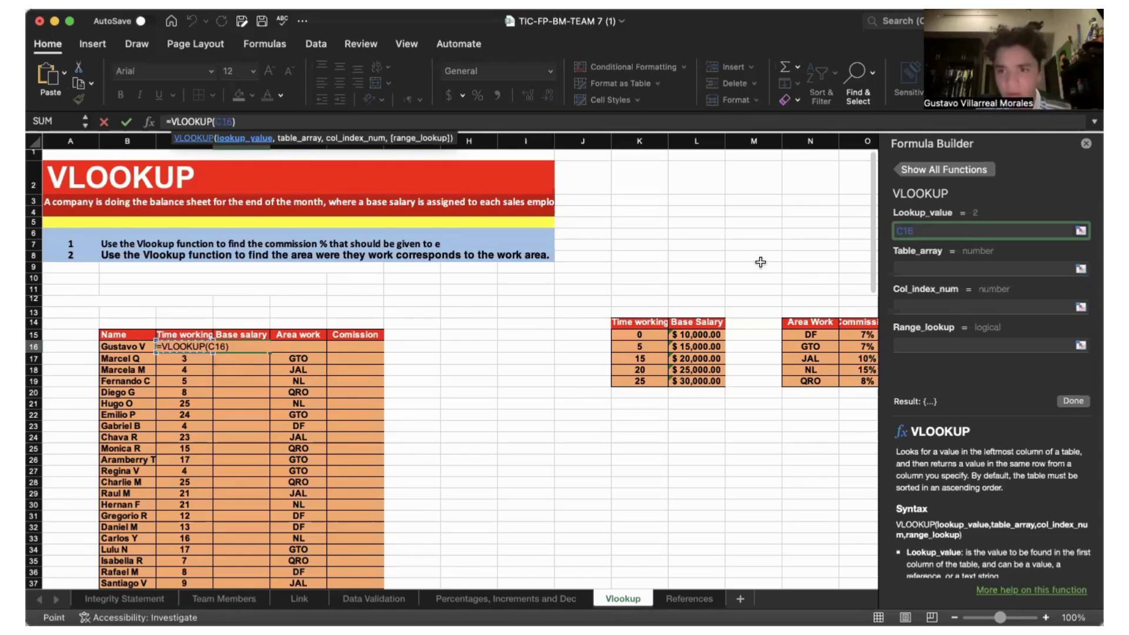
{"action": "left_click", "coordinate": [903, 264]}
{"action": "left_click_drag", "start_coordinate": [640, 334], "coordinate": [698, 381]}
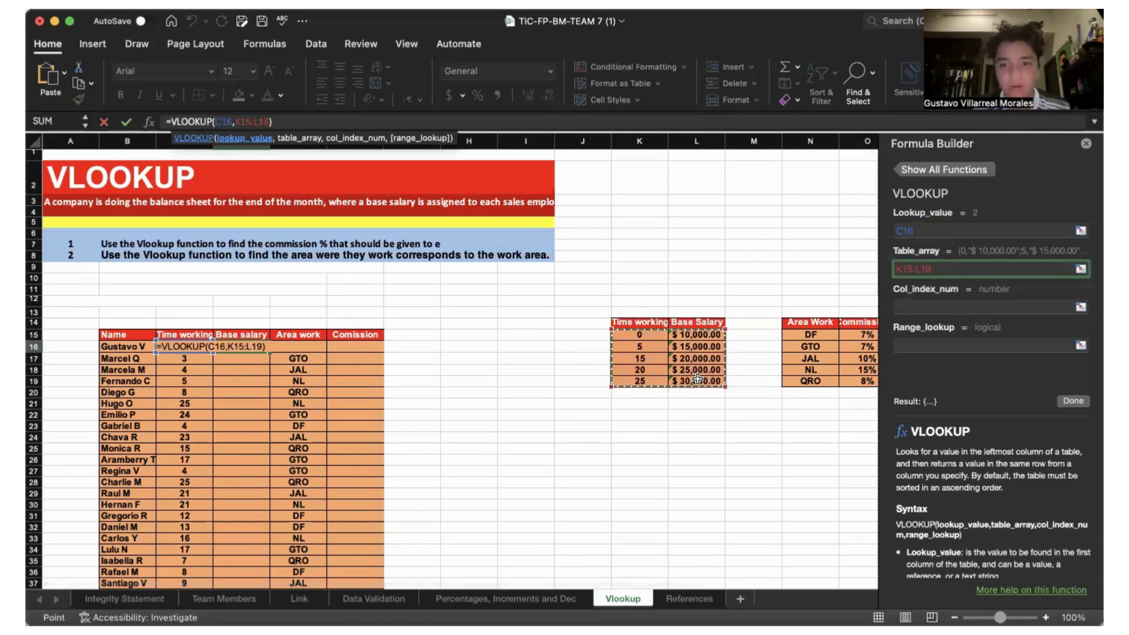
{"action": "left_click", "coordinate": [946, 305]}
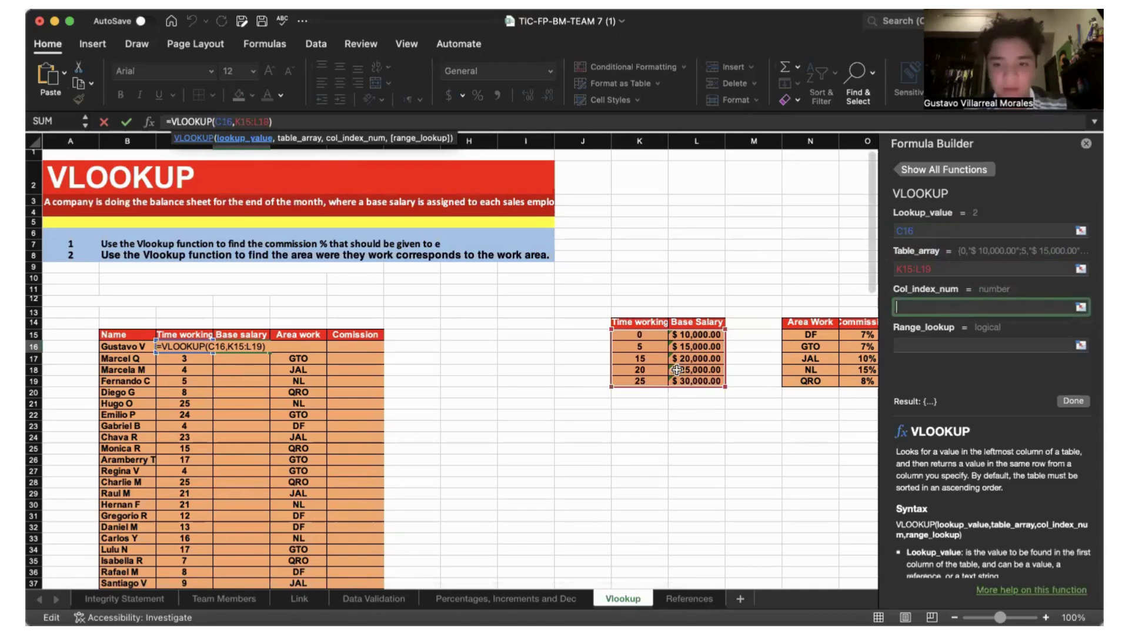
{"action": "type", "text": "2"}
{"action": "left_click", "coordinate": [963, 345]}
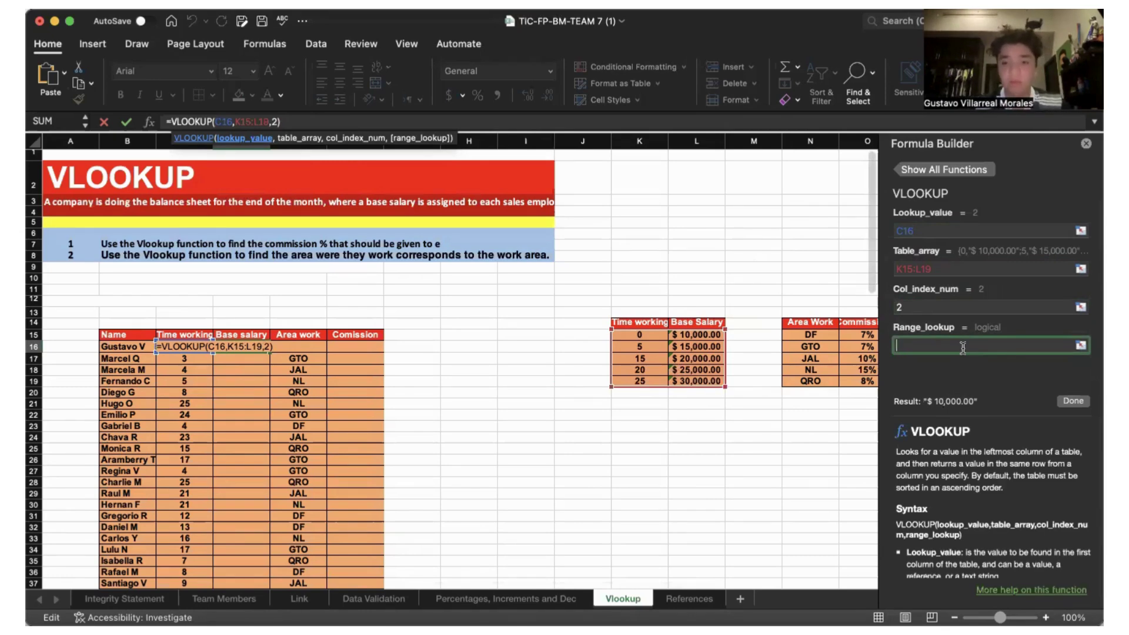
{"action": "type", "text": "1"}
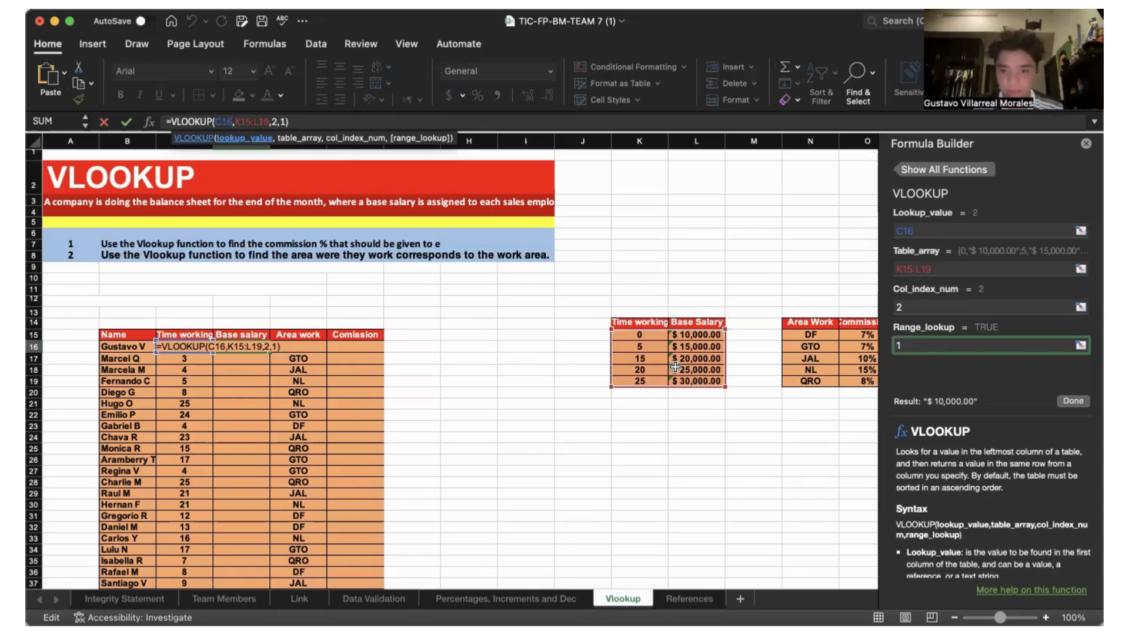
Make the D16 table array absolute as $K$15:$L$19 and fill the formula down the Base salary column
{"action": "left_click", "coordinate": [1001, 272]}
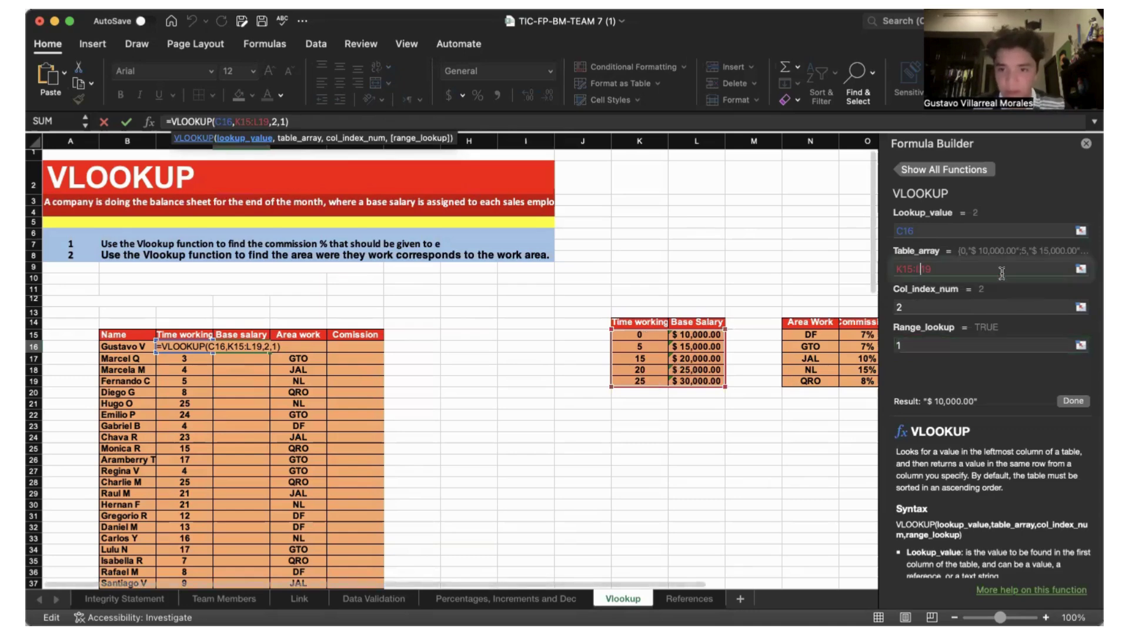
{"action": "type", "text": "$"}
{"action": "key", "text": "Left"}
{"action": "key", "text": "Left"}
{"action": "type", "text": "$K$"}
{"action": "key", "text": "Left"}
{"action": "key", "text": "Left"}
{"action": "type", "text": "$"}
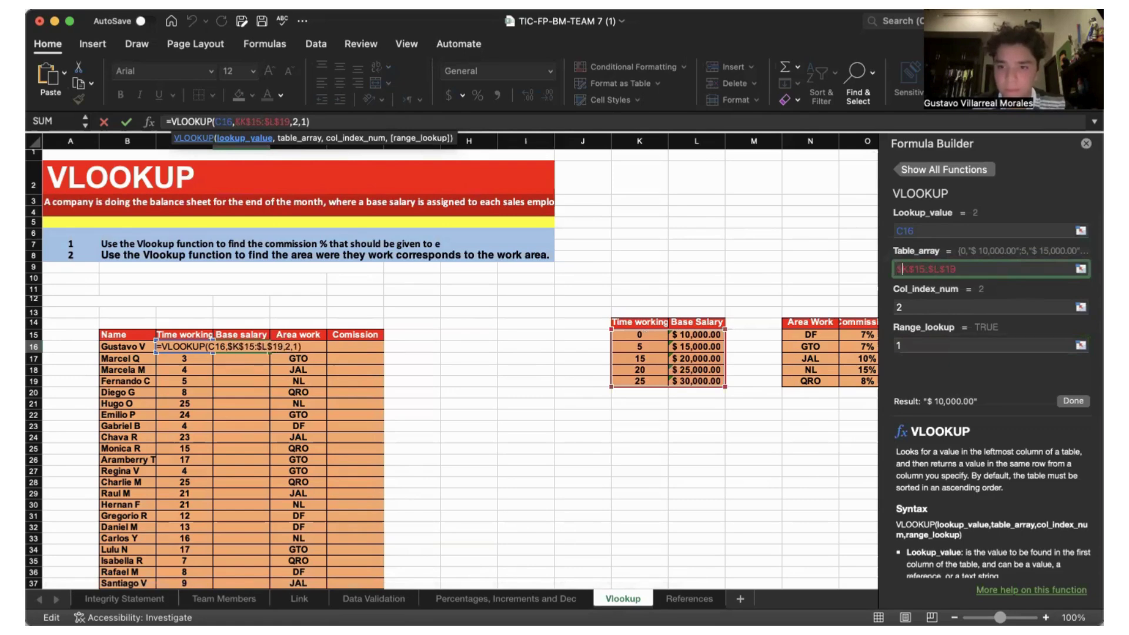
{"action": "key", "text": "Return"}
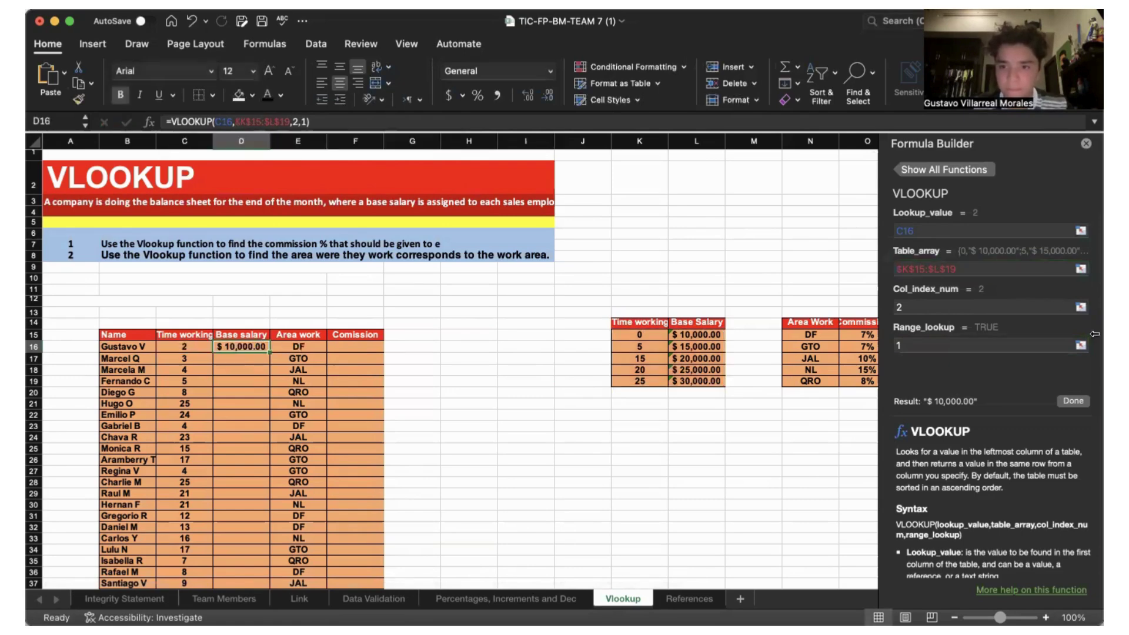
{"action": "left_click", "coordinate": [1086, 143]}
{"action": "double_click", "coordinate": [268, 352]}
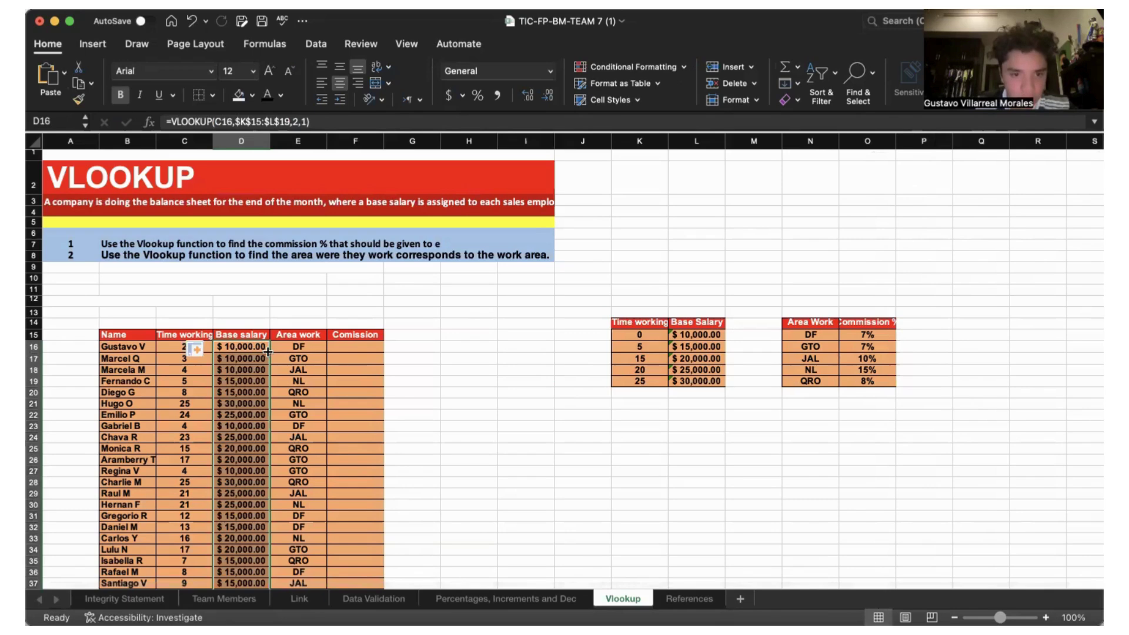
Start a VLOOKUP function in F16, the first Comission cell, with E16 as the lookup value
{"action": "left_click", "coordinate": [364, 346]}
{"action": "type", "text": "=vl"}
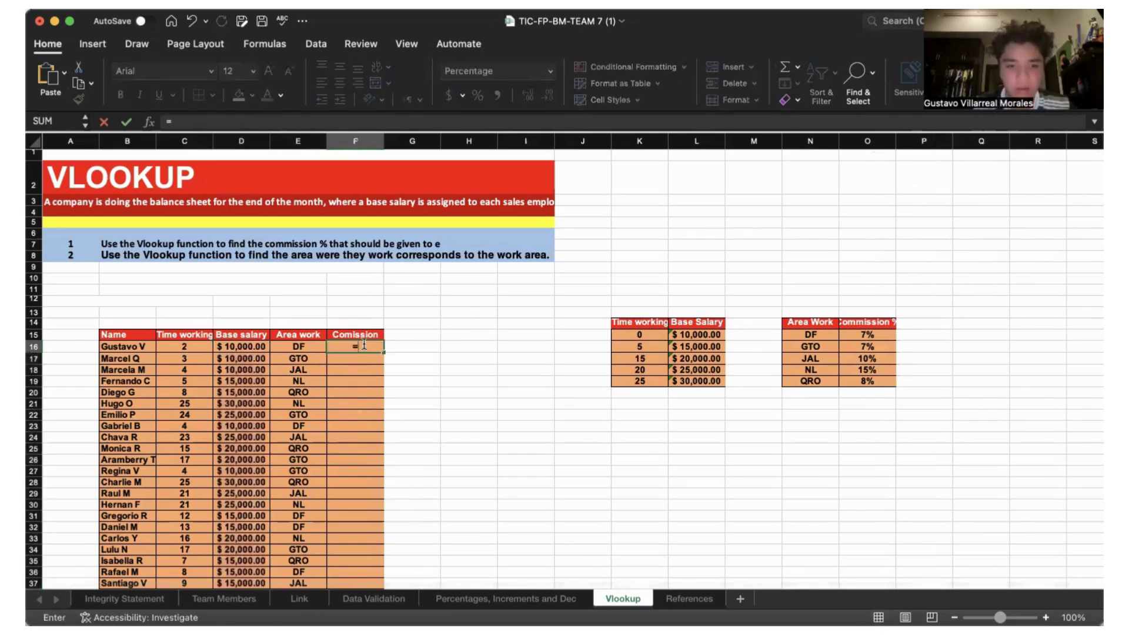
{"action": "key", "text": "Tab"}
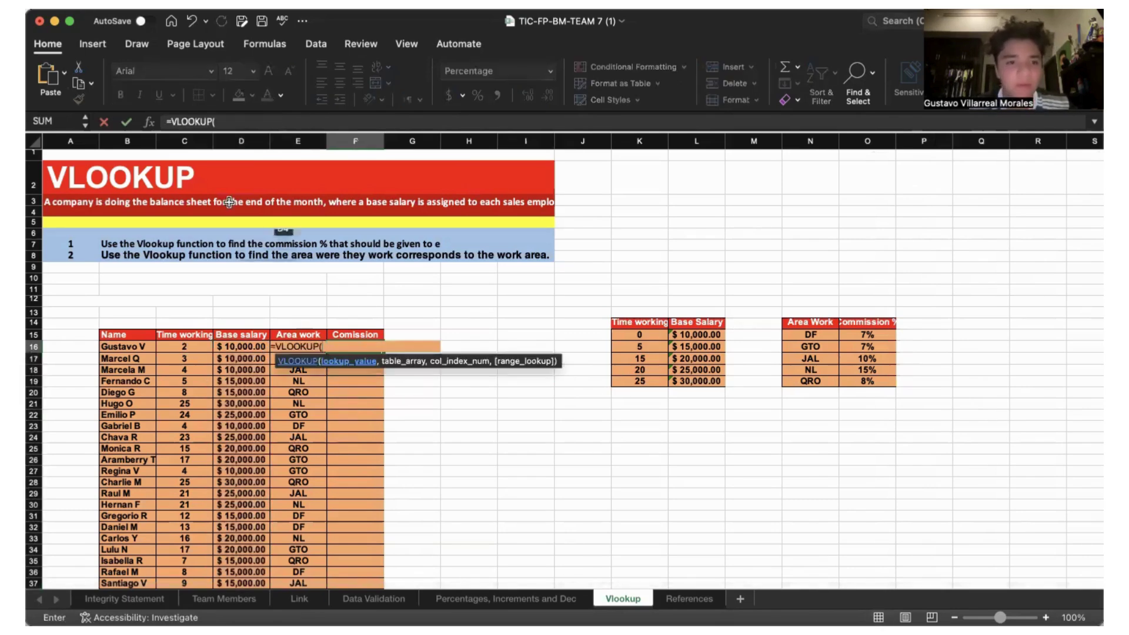
{"action": "left_click", "coordinate": [149, 121]}
{"action": "left_click", "coordinate": [939, 228]}
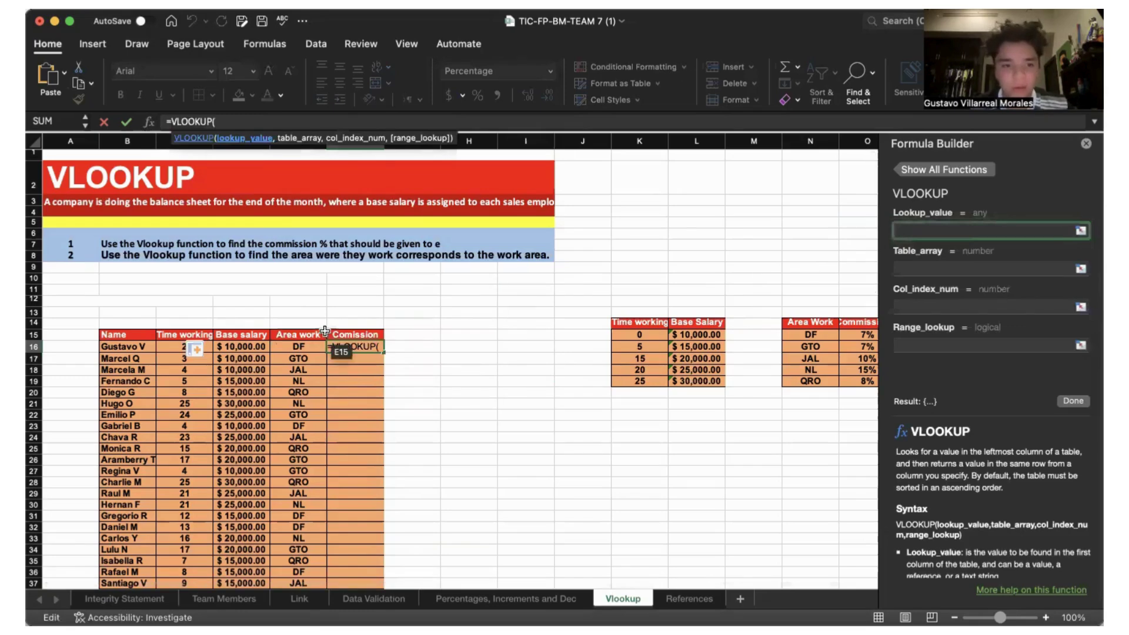
{"action": "left_click", "coordinate": [303, 347]}
Complete the F16 VLOOKUP with table array N15:O19, column index 2 and range lookup 0
{"action": "scroll", "coordinate": [487, 358], "scroll_direction": "right", "scroll_amount": 2}
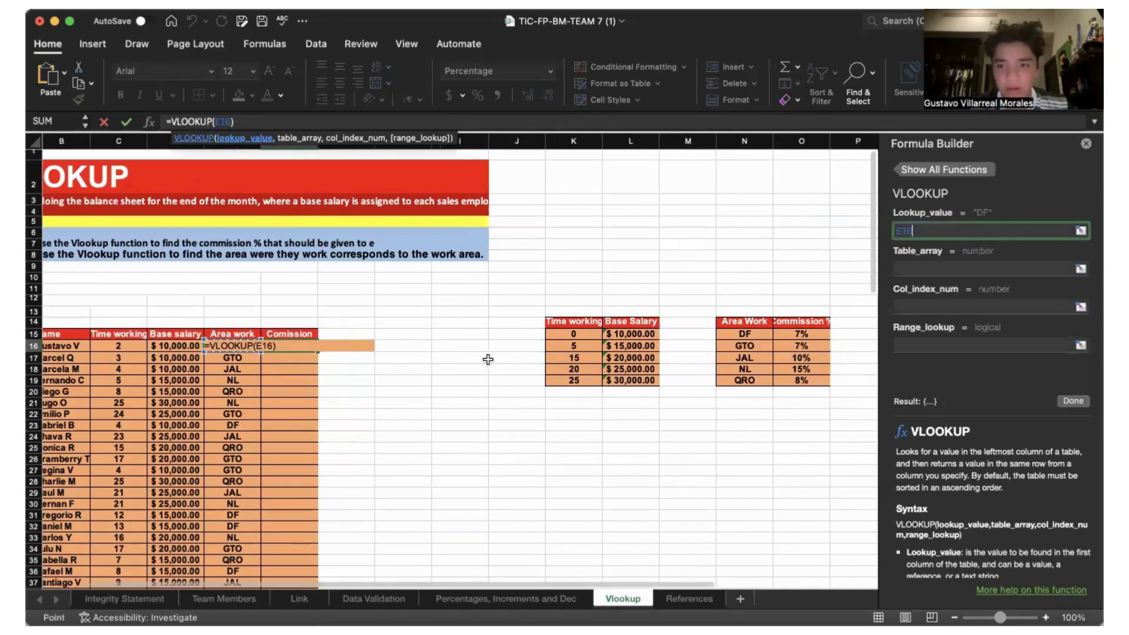
{"action": "key", "text": "Tab"}
{"action": "left_click_drag", "start_coordinate": [744, 334], "coordinate": [815, 377]}
{"action": "left_click", "coordinate": [935, 308]}
{"action": "type", "text": "2"}
{"action": "left_click", "coordinate": [922, 343]}
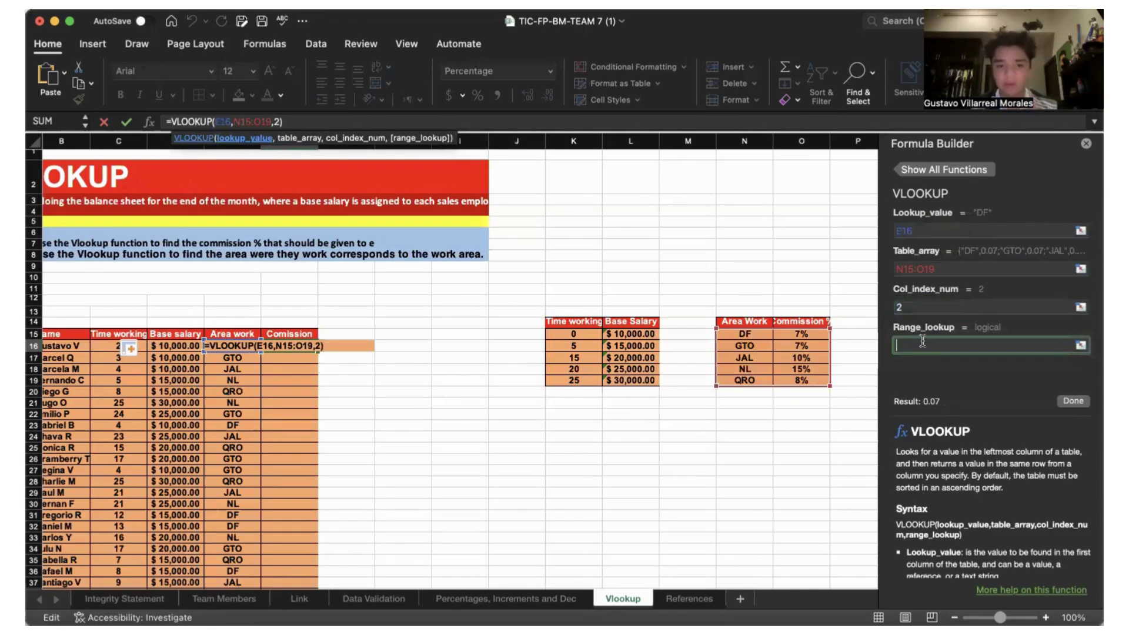
{"action": "type", "text": "0"}
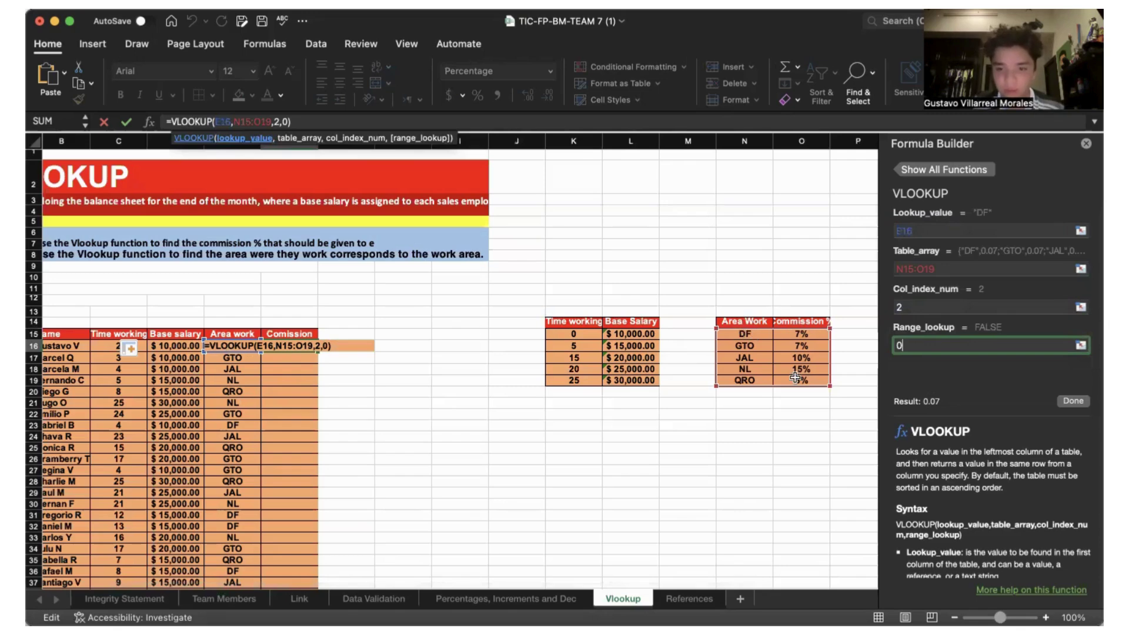
{"action": "key", "text": "Return"}
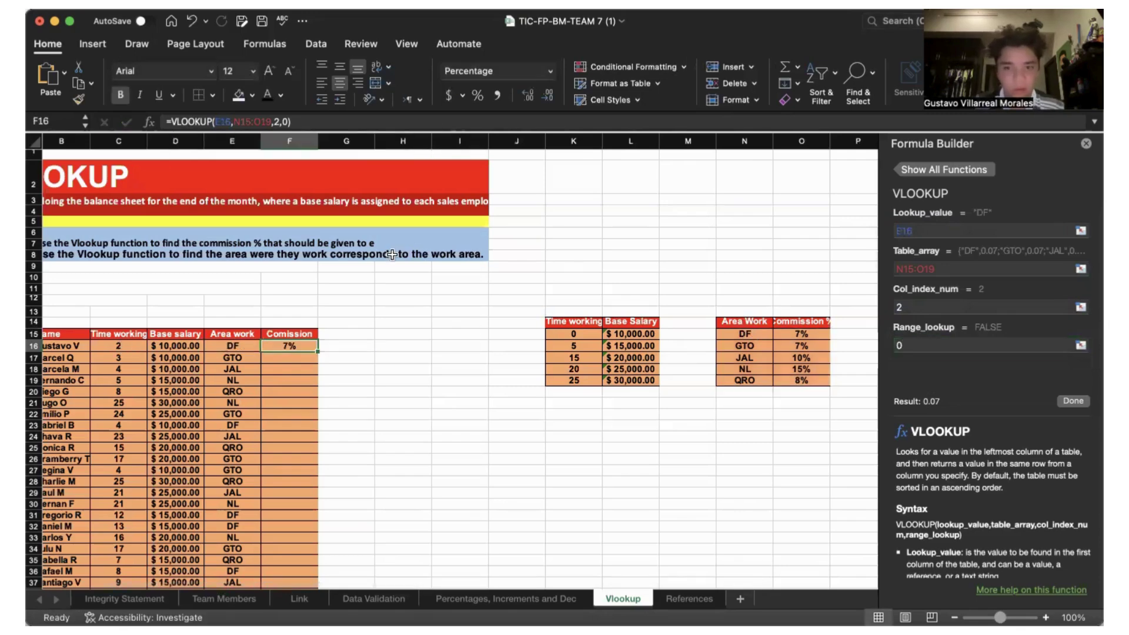
Make the F16 table array absolute as $N$15:$O$19 and fill the formula down the Comission column
{"action": "left_click", "coordinate": [922, 265]}
{"action": "type", "text": "$N$15:"}
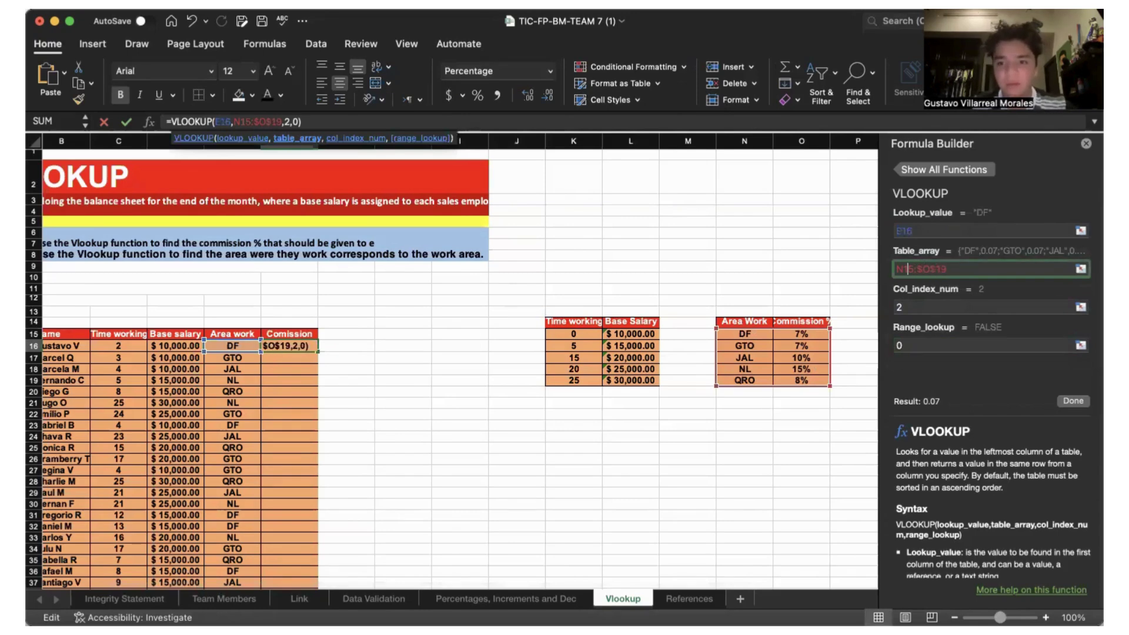
{"action": "type", "text": "$"}
{"action": "key", "text": "Right"}
{"action": "type", "text": "$"}
{"action": "key", "text": "Return"}
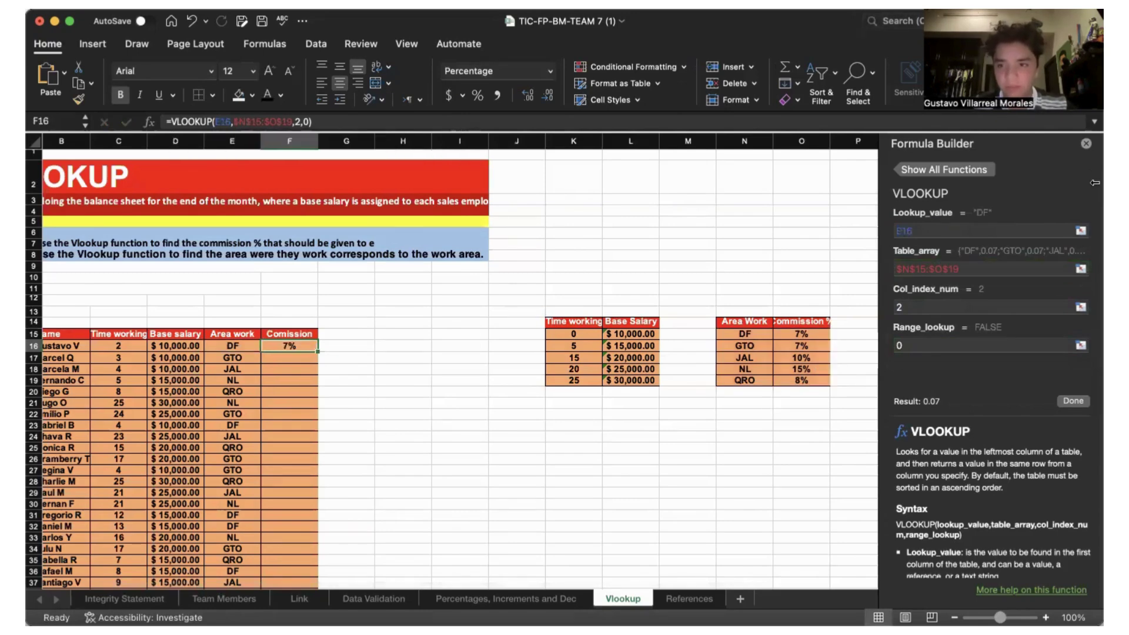
{"action": "left_click", "coordinate": [1087, 144]}
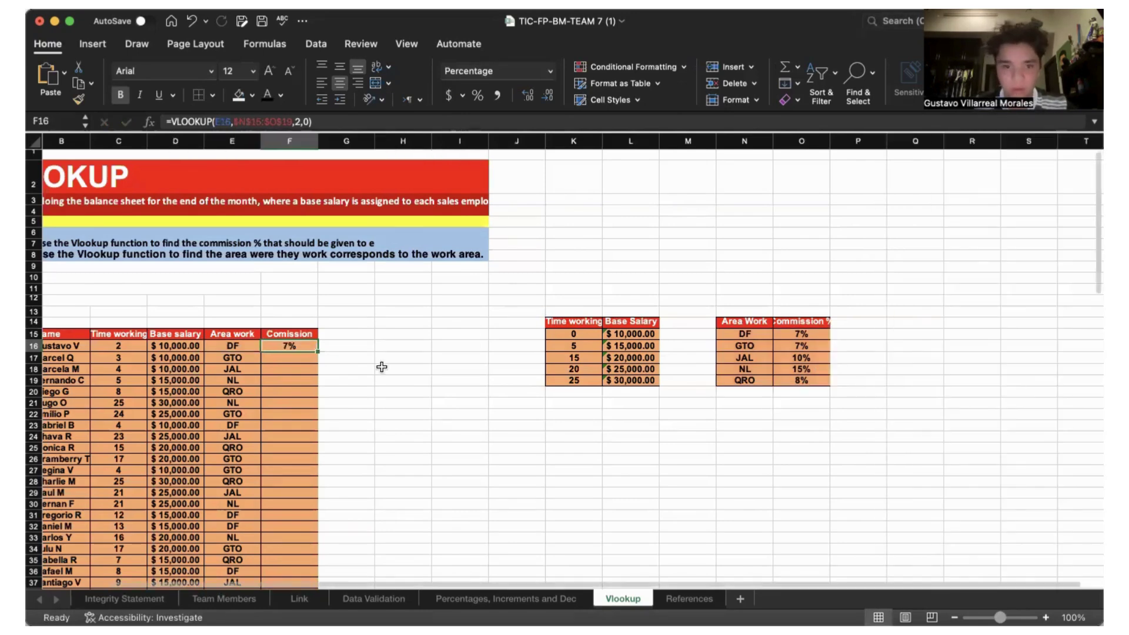
{"action": "double_click", "coordinate": [317, 350]}
{"action": "scroll", "coordinate": [445, 402], "scroll_direction": "left", "scroll_amount": 2}
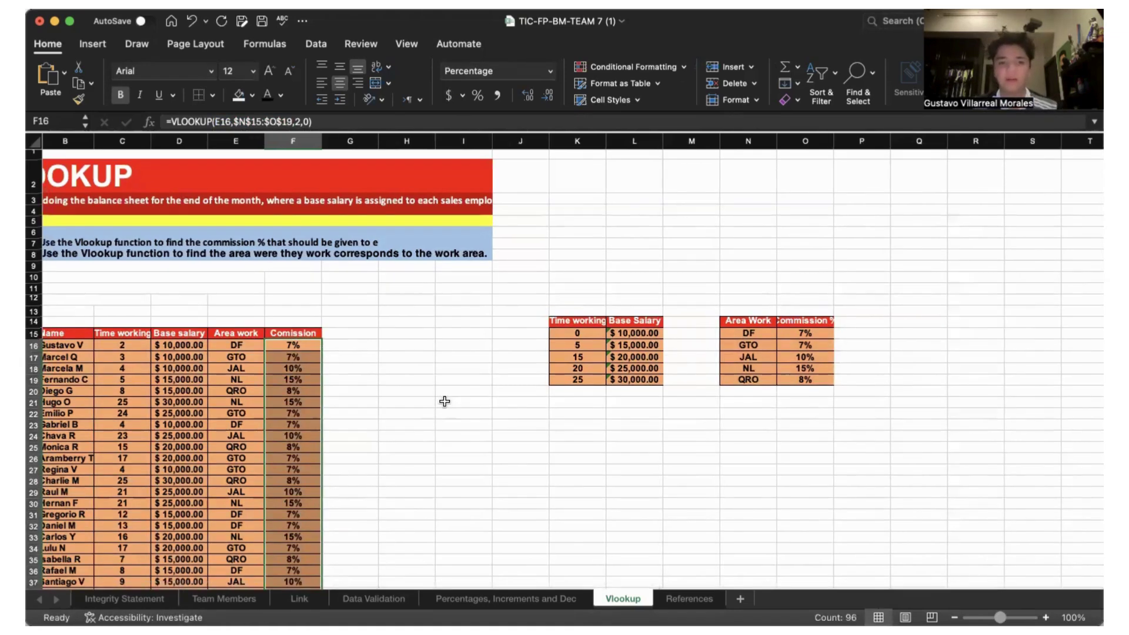
{"action": "left_click", "coordinate": [444, 402]}
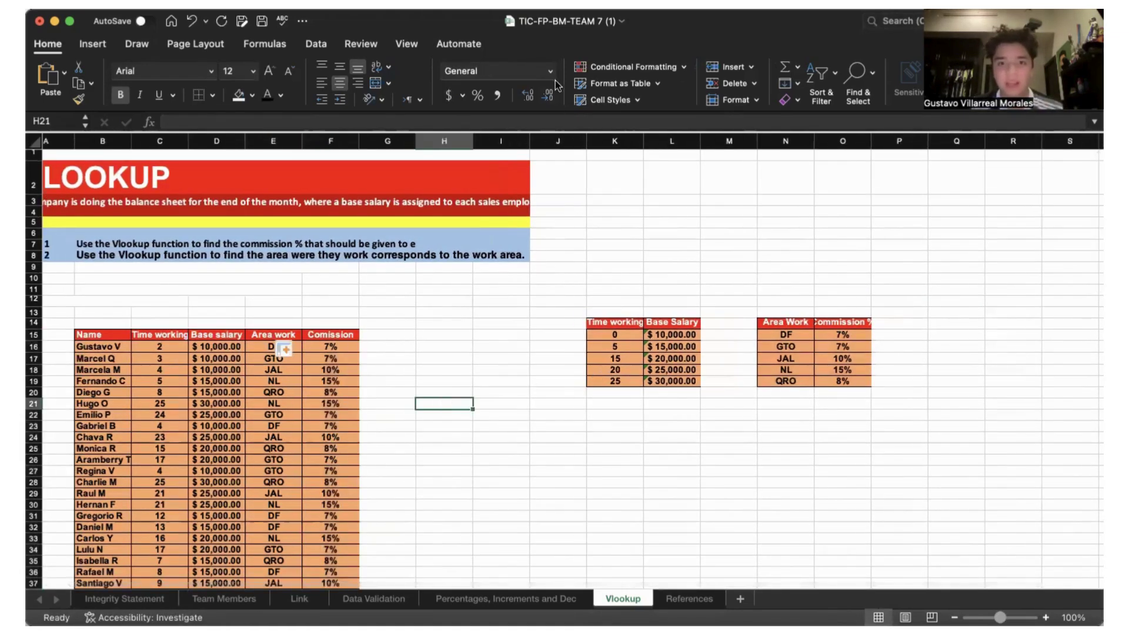